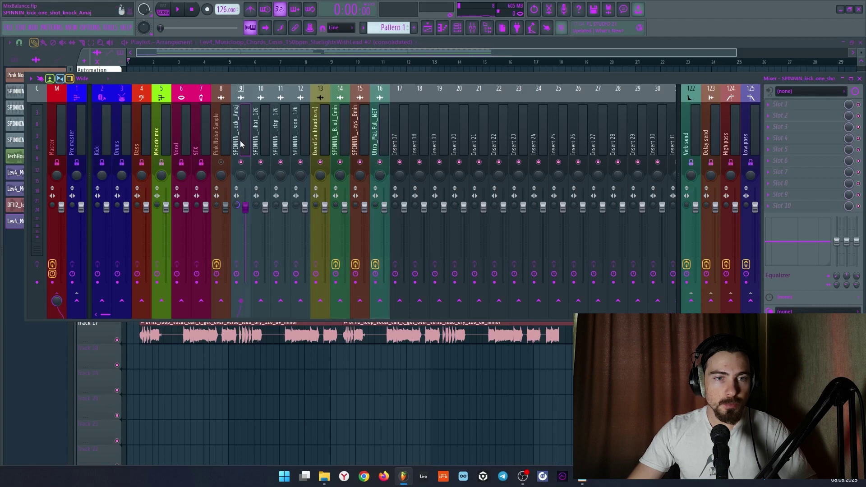
# - Examine the plugin slots of mixer tracks 10 to 16, the Pink Noise Sample track and the Master
pyautogui.click(255, 144)
pyautogui.click(275, 144)
pyautogui.click(297, 144)
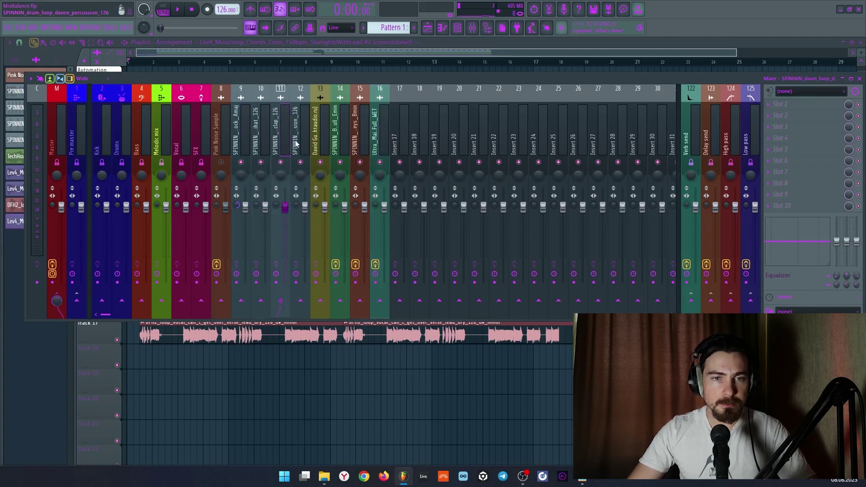
pyautogui.click(317, 143)
pyautogui.click(338, 141)
pyautogui.click(358, 141)
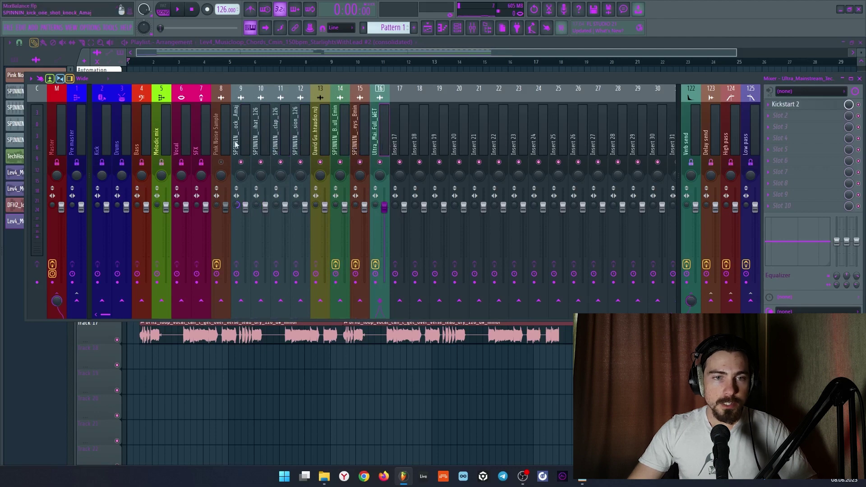
pyautogui.click(219, 144)
pyautogui.click(65, 135)
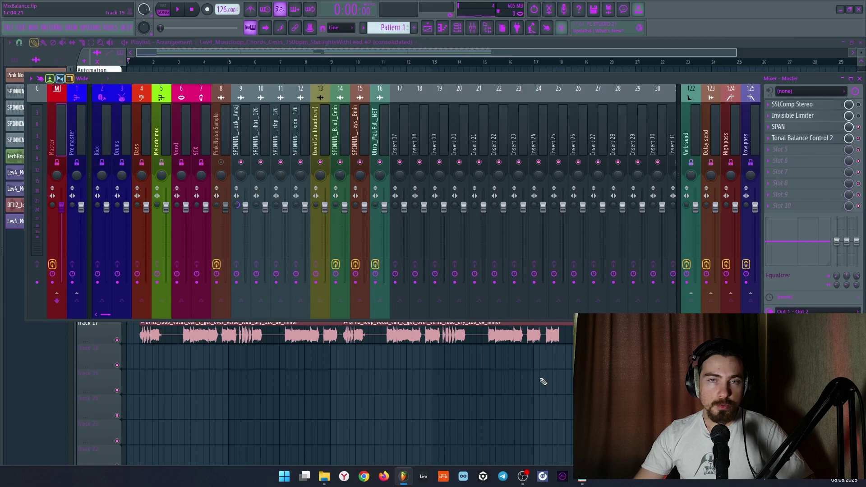
# - Mute mixer tracks 10 to 16, covering the drum loops, bass, vocal and chord tracks
pyautogui.click(261, 162)
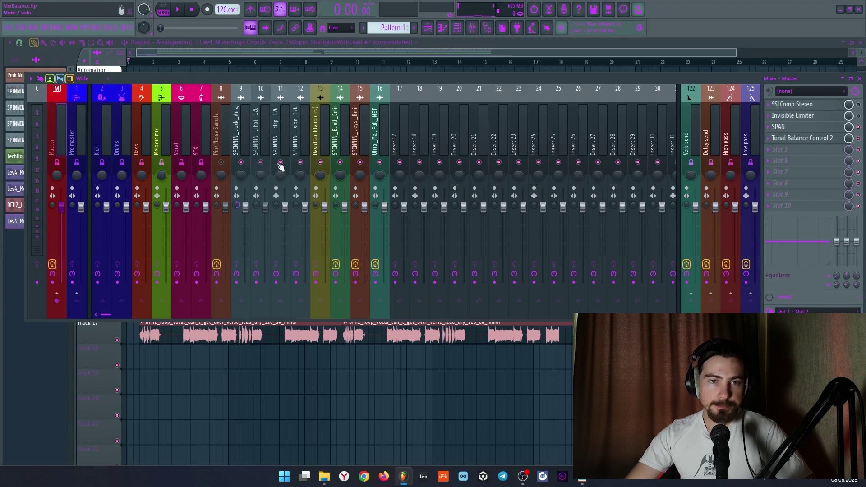
pyautogui.click(281, 162)
pyautogui.click(300, 161)
pyautogui.click(320, 162)
pyautogui.click(340, 162)
pyautogui.click(360, 162)
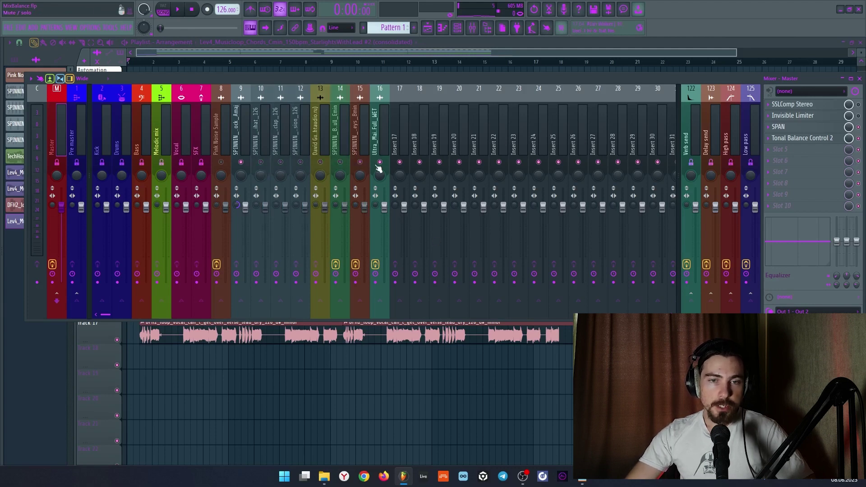
pyautogui.click(380, 162)
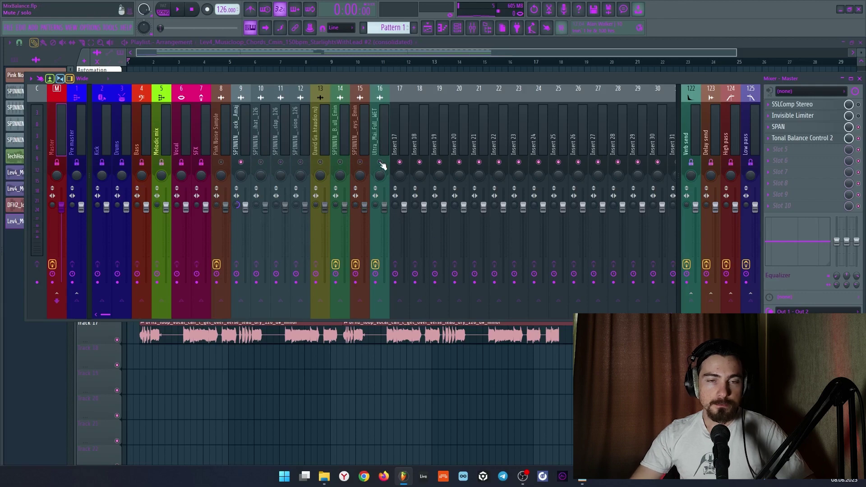
# - Solo the Pink Noise Sample's playlist track and return to the mixer
pyautogui.press('F9')
pyautogui.scroll(2, 120, 115)
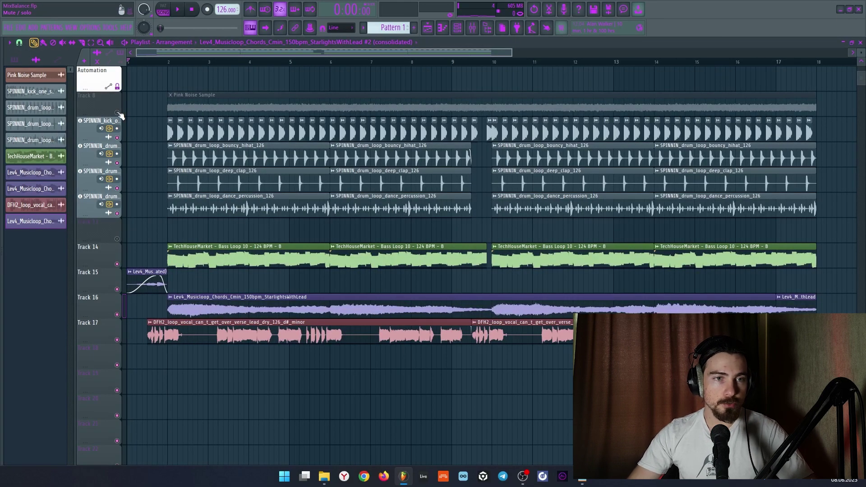
pyautogui.rightClick(118, 112)
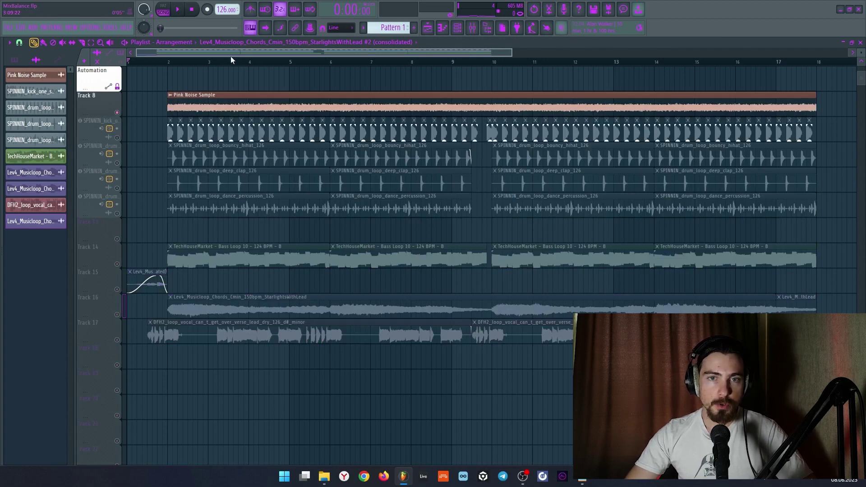
pyautogui.click(472, 28)
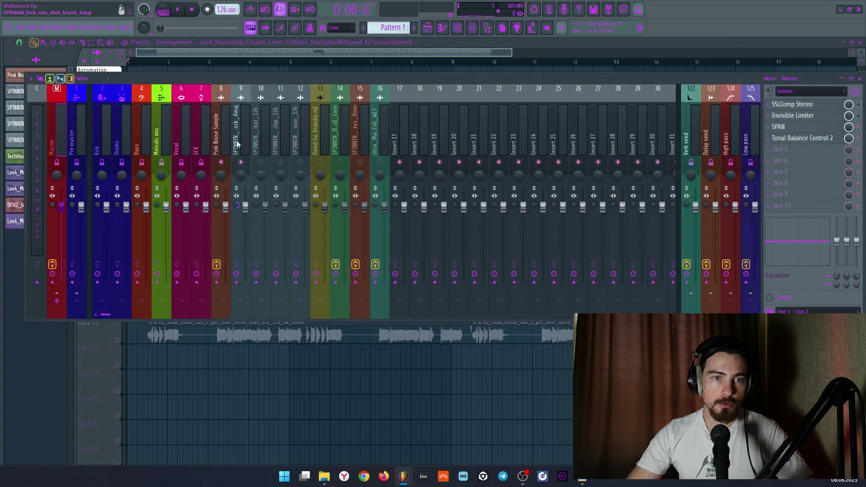
# - Open SPAN on the Pink Noise Sample mixer track and play the arrangement to capture the noise spectrum with Hold on
pyautogui.click(220, 144)
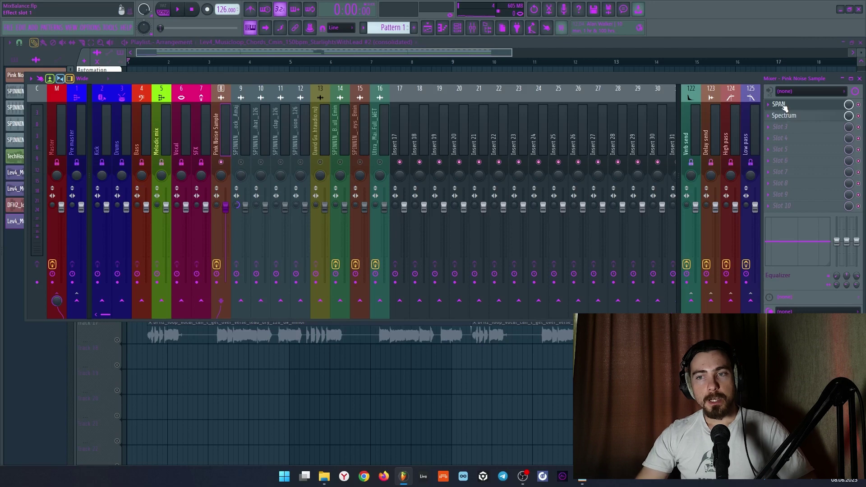
pyautogui.click(784, 105)
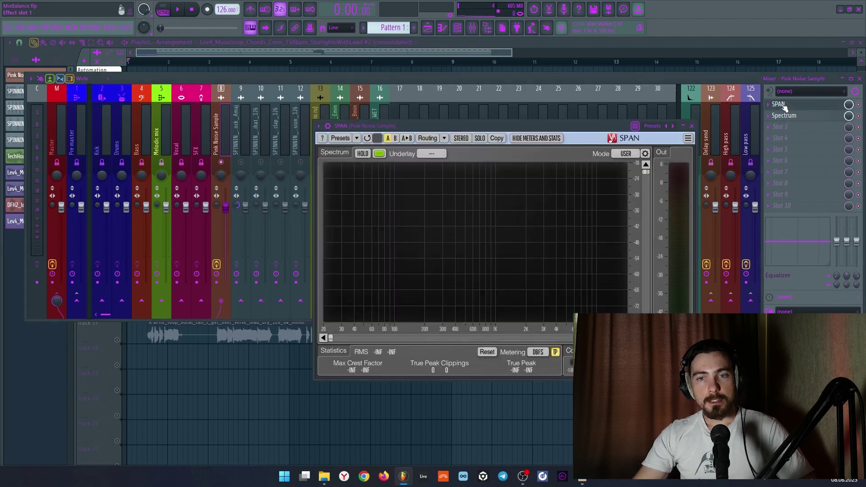
pyautogui.click(692, 127)
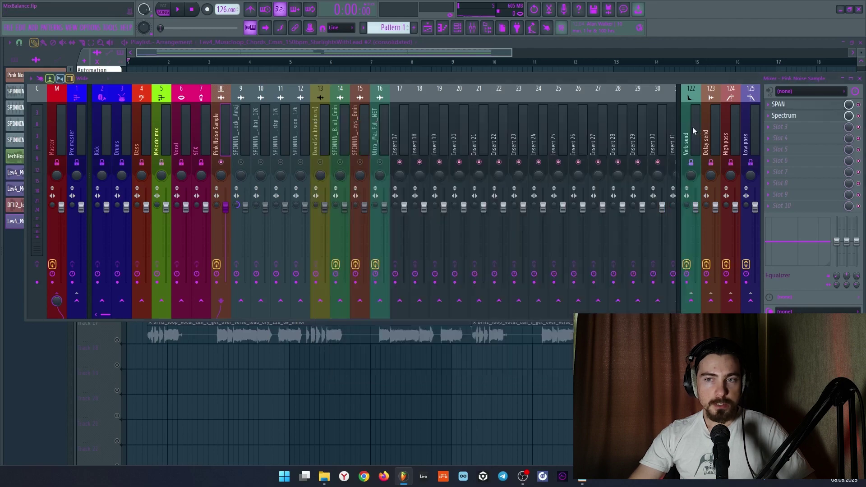
pyautogui.click(789, 108)
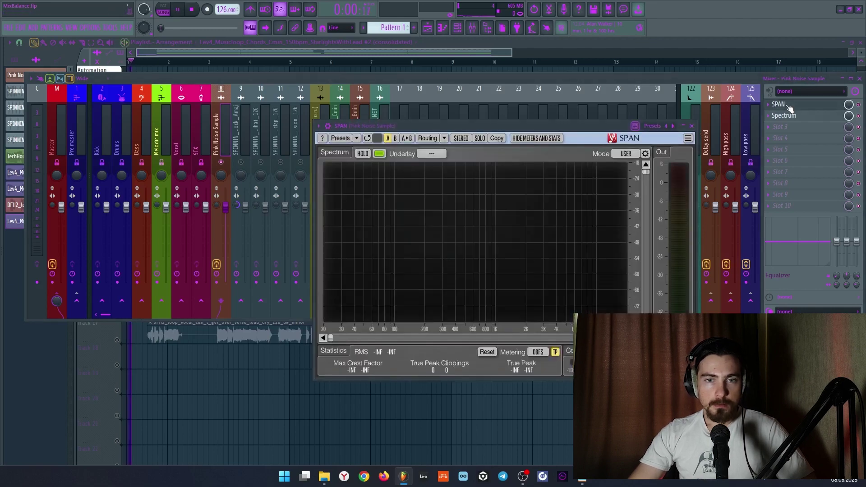
pyautogui.click(247, 53)
pyautogui.press('space')
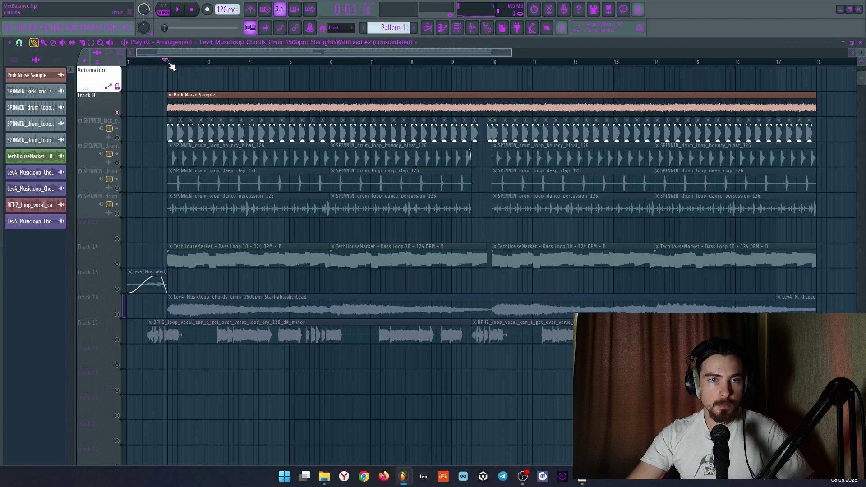
pyautogui.click(474, 30)
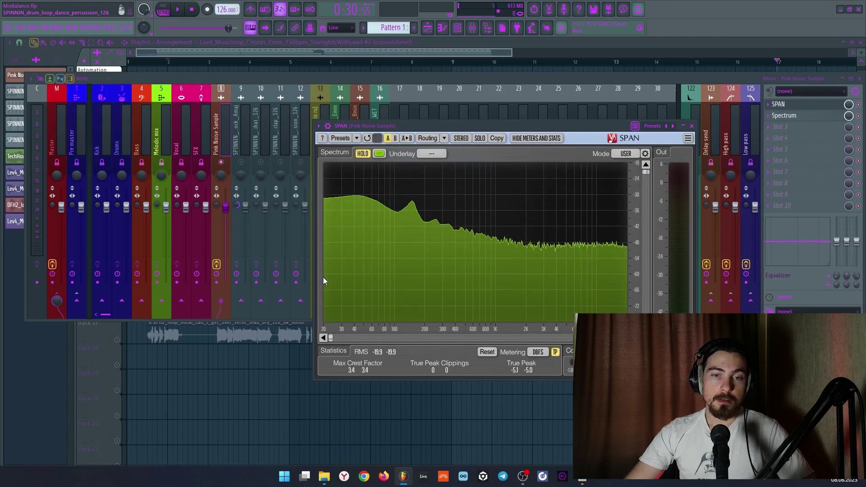
# - Set SPAN's spectrum display slope to 4.50 and close the Spectrum Mode Editor
pyautogui.click(646, 154)
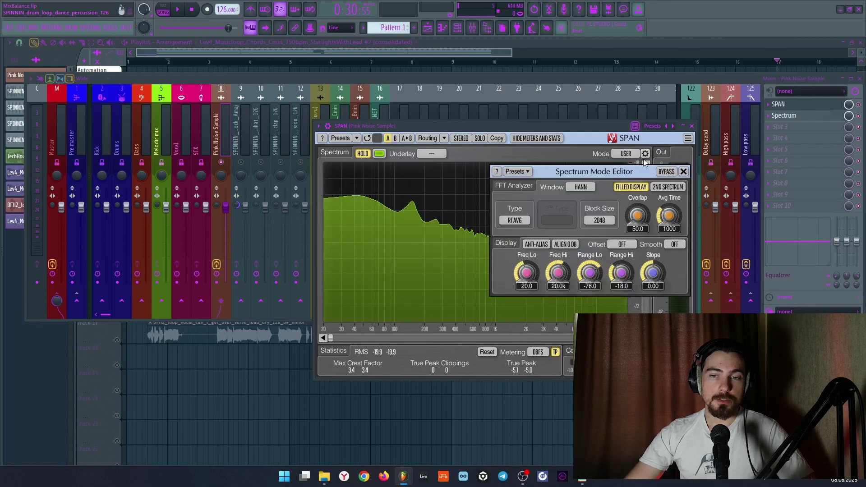
pyautogui.moveTo(650, 273)
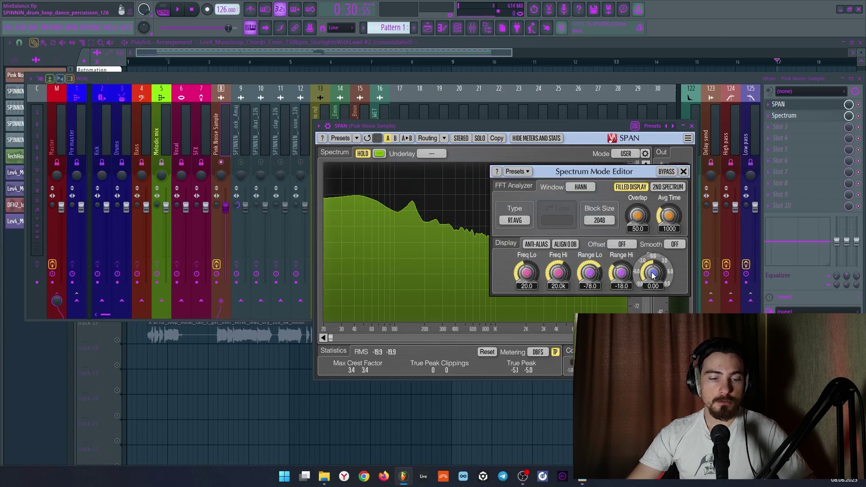
pyautogui.moveTo(652, 276); pyautogui.dragTo(659, 260)
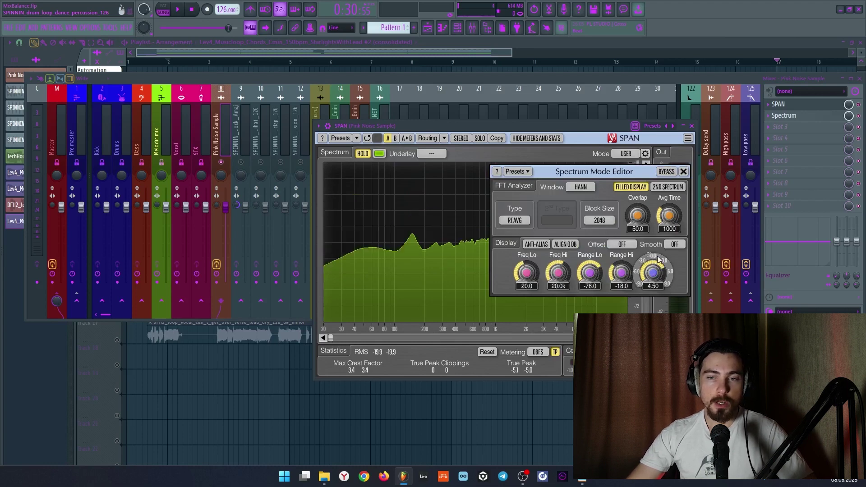
pyautogui.click(684, 171)
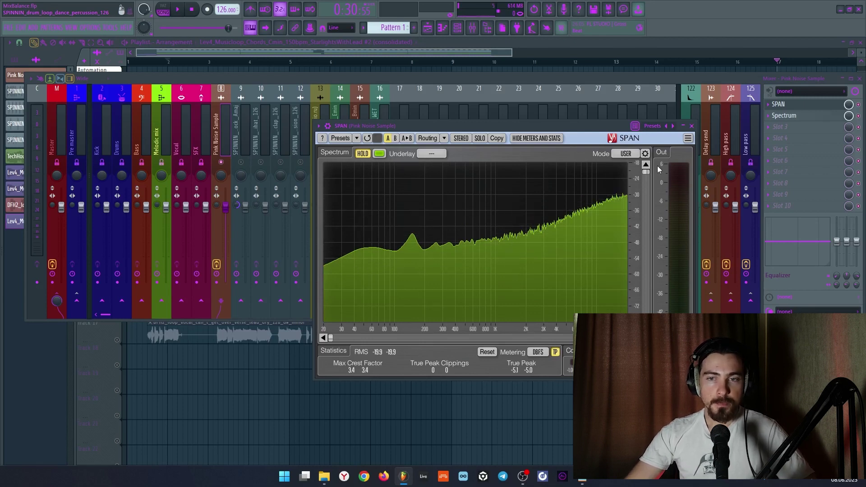
# - Reset SPAN's spectrum slope to 0 and close the Spectrum Mode Editor
pyautogui.click(645, 154)
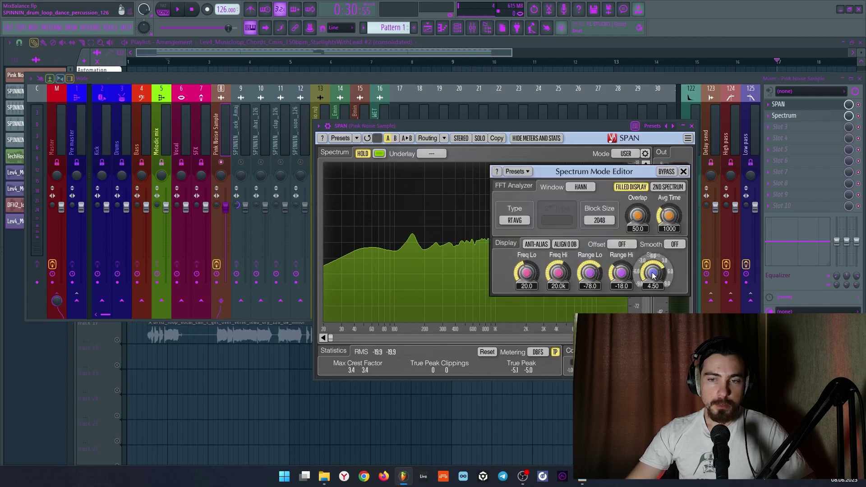
pyautogui.moveTo(652, 273); pyautogui.dragTo(655, 290)
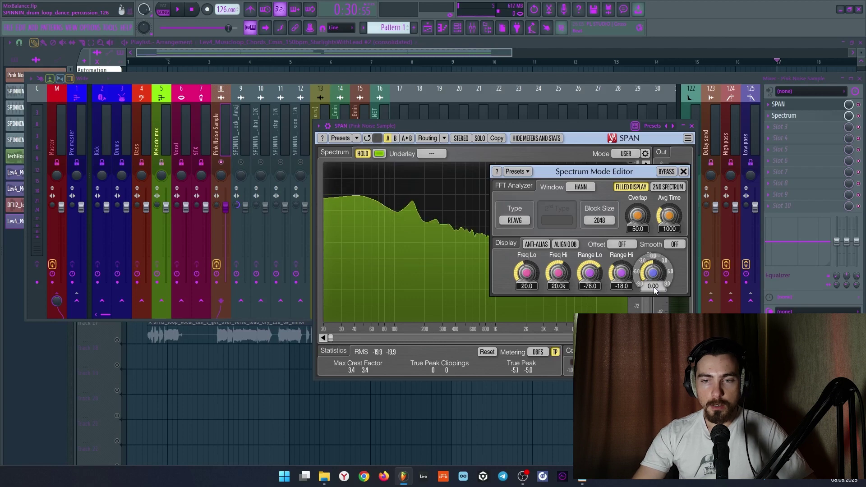
pyautogui.write('0')
pyautogui.press('Return')
pyautogui.click(684, 171)
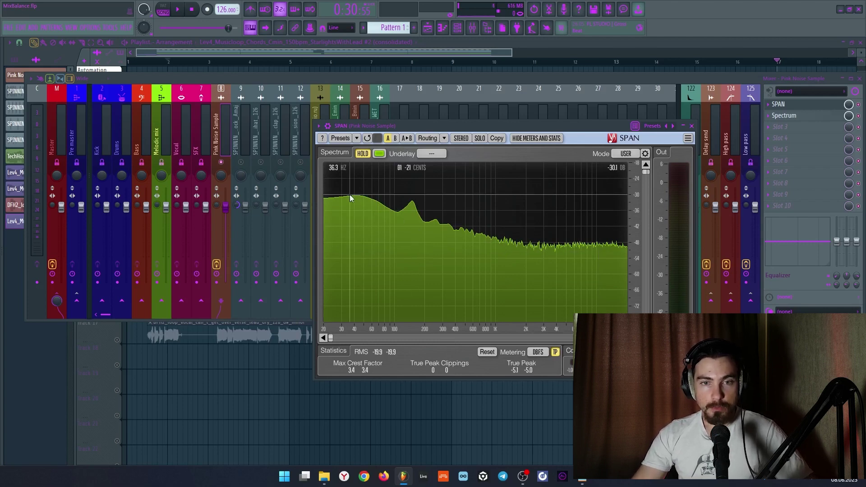
# - Raise SPAN's spectrum slope, move the Spectrum Mode Editor clear of the graph to compare the curve, and lower the slope again
pyautogui.click(645, 153)
pyautogui.moveTo(656, 279); pyautogui.dragTo(656, 266)
pyautogui.moveTo(595, 171); pyautogui.dragTo(679, 230)
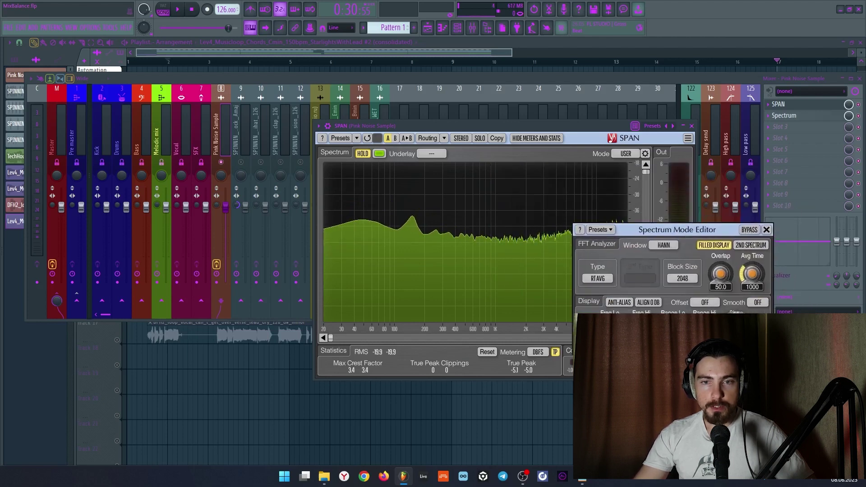
pyautogui.moveTo(679, 229); pyautogui.dragTo(717, 296)
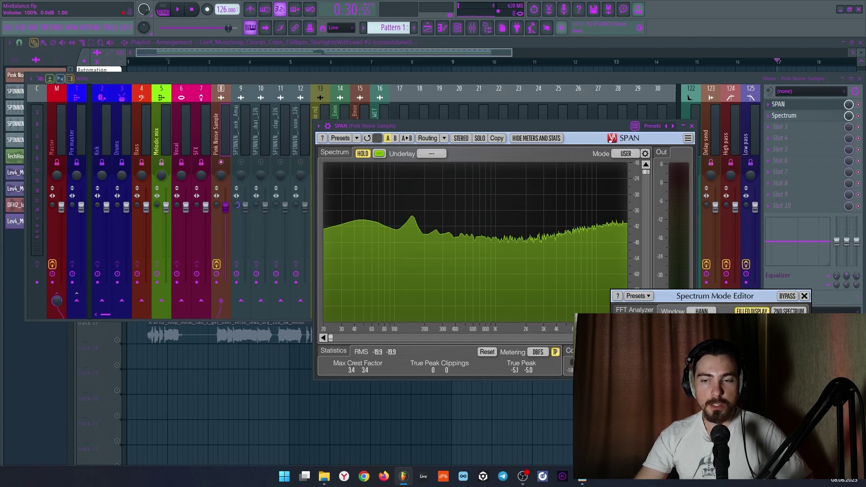
pyautogui.moveTo(785, 368); pyautogui.dragTo(785, 379)
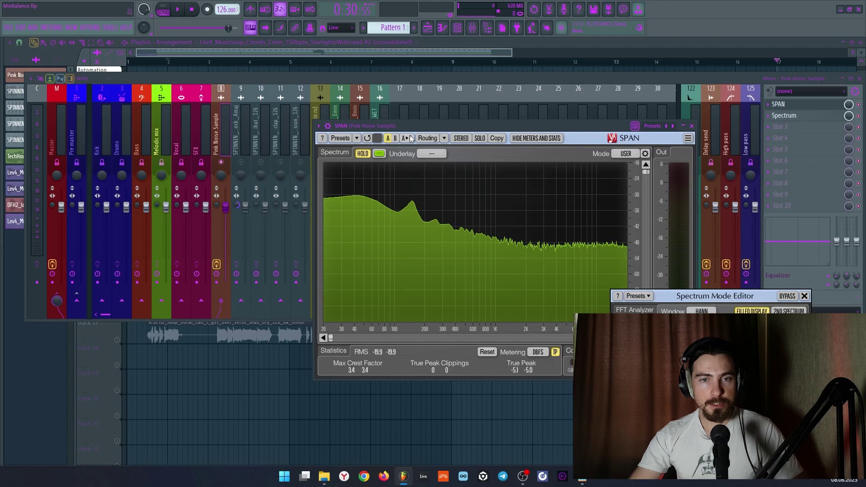
# - Turn off Hold in SPAN and close both the Spectrum Mode Editor and the plugin window
pyautogui.click(362, 153)
pyautogui.click(805, 296)
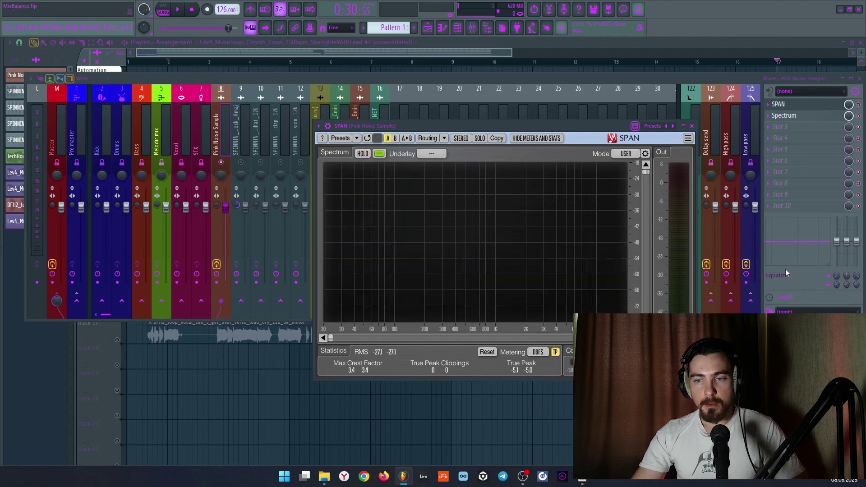
pyautogui.click(691, 125)
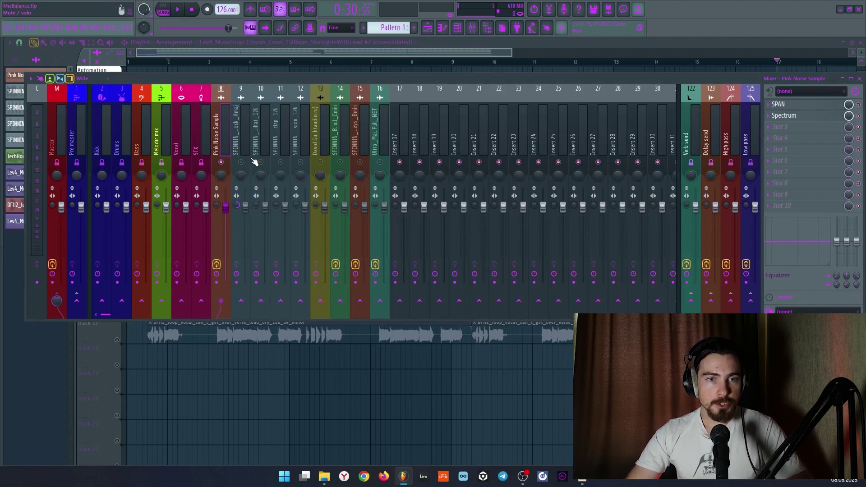
# - Unmute the SPINNIN kick on mixer track 9
pyautogui.click(375, 51)
pyautogui.scroll(-5, 375, 63)
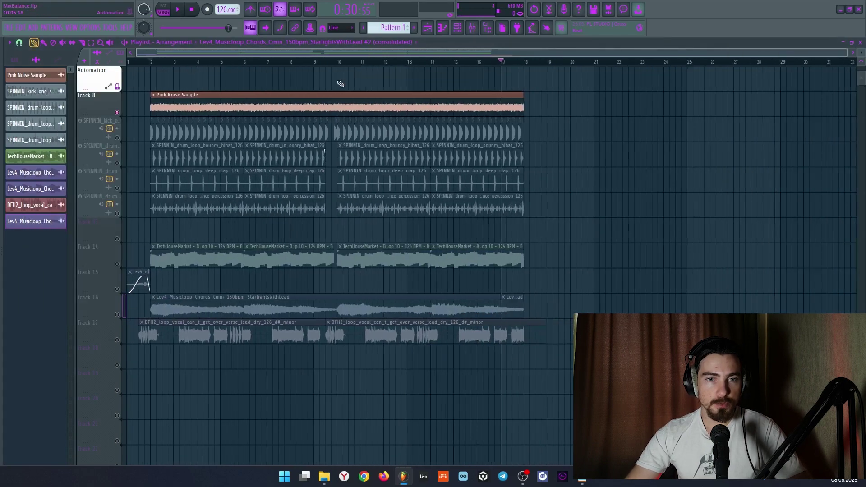
pyautogui.scroll(4, 221, 62)
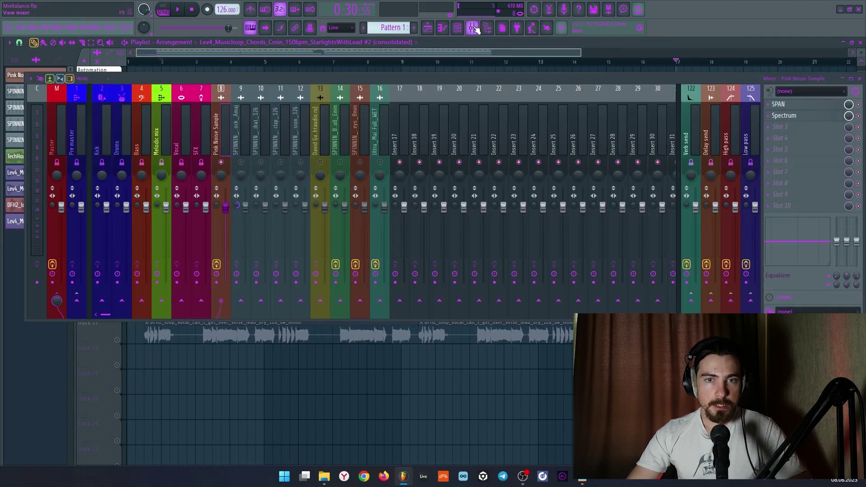
pyautogui.click(472, 29)
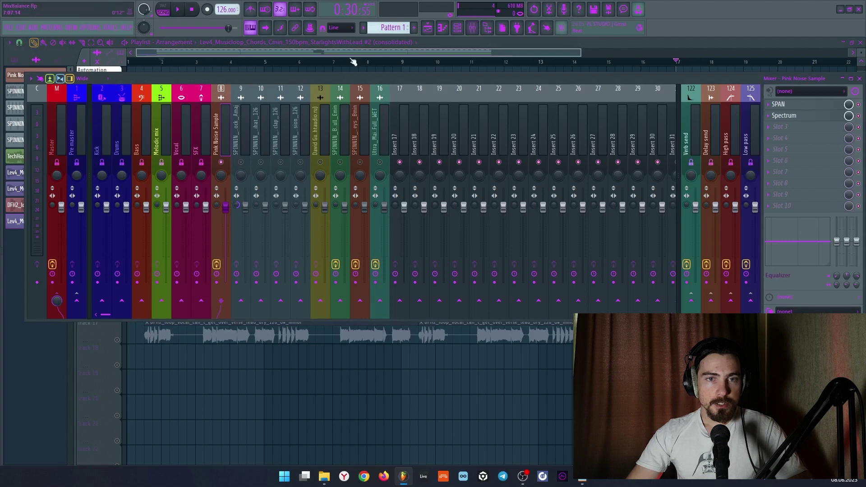
pyautogui.click(241, 164)
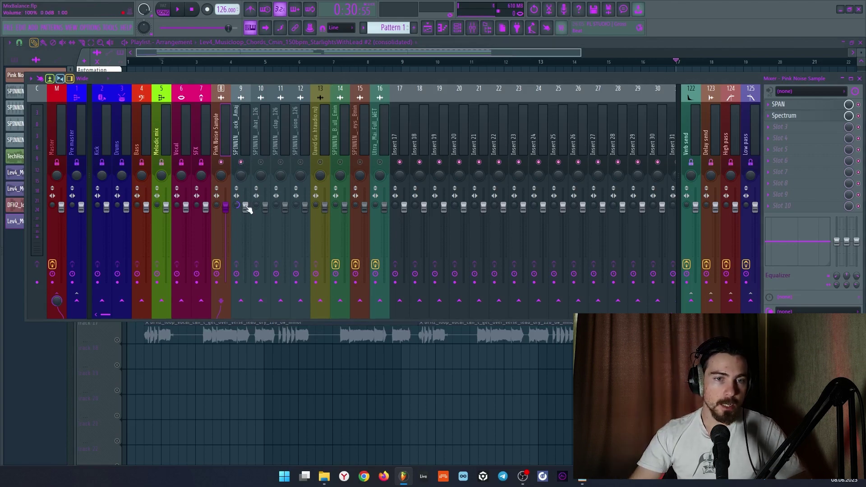
# - Pull the faders of mixer tracks 9 to 12 down near the bottom and bring them back up to 100%
pyautogui.moveTo(245, 206); pyautogui.dragTo(246, 274)
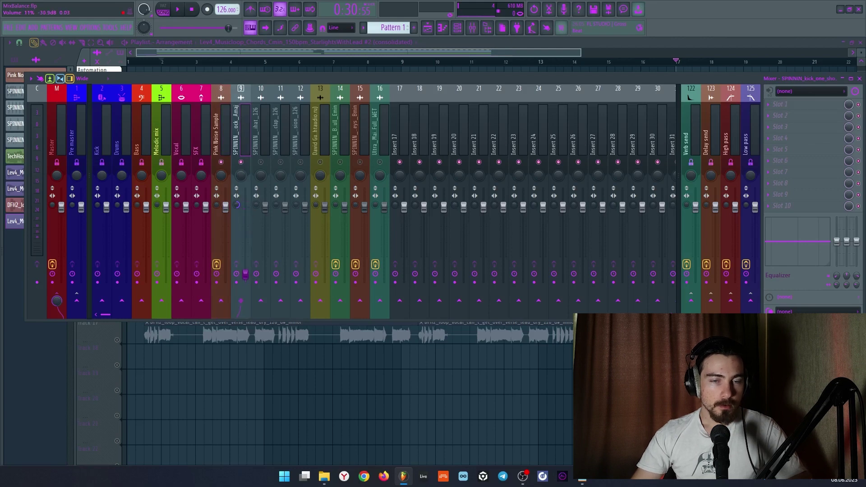
pyautogui.moveTo(266, 211); pyautogui.dragTo(285, 284)
pyautogui.moveTo(305, 207); pyautogui.dragTo(305, 282)
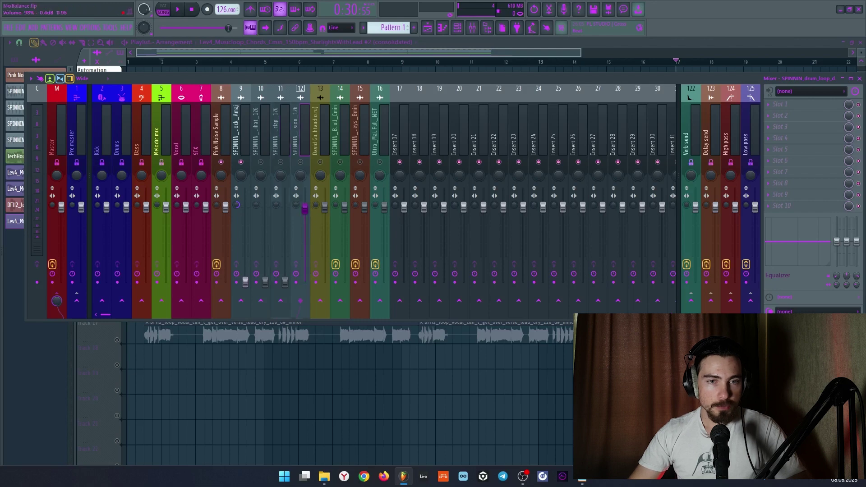
pyautogui.moveTo(245, 283); pyautogui.dragTo(265, 206)
pyautogui.moveTo(286, 282); pyautogui.dragTo(306, 208)
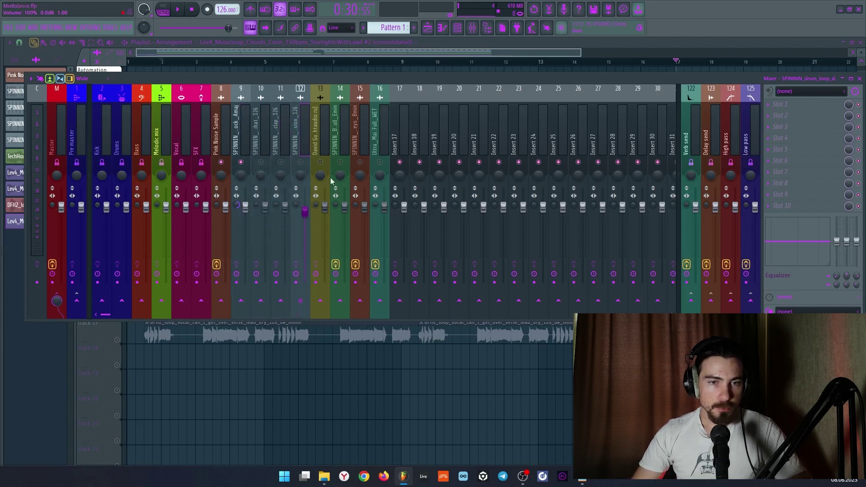
# - Unsolo the pink noise track in the playlist to reactivate all the other playlist tracks
pyautogui.click(349, 53)
pyautogui.rightClick(117, 113)
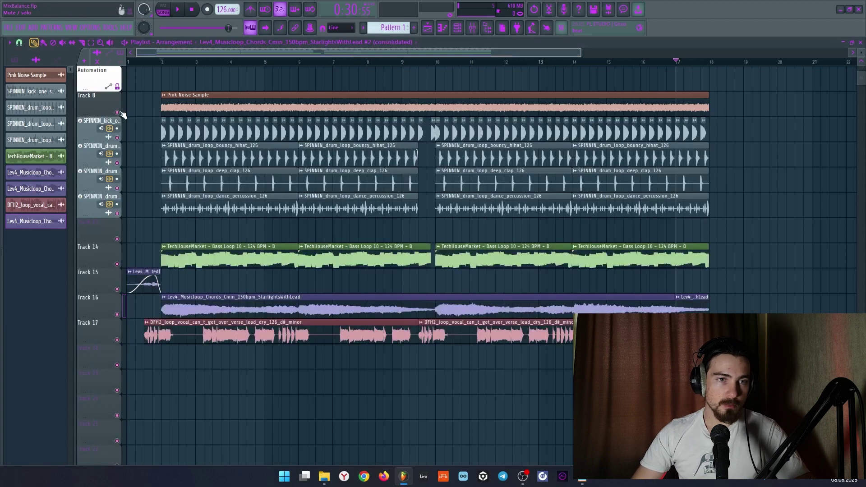
# - Mute the pink noise track in the playlist and play the rest of the mix from the start
pyautogui.click(117, 113)
pyautogui.click(190, 10)
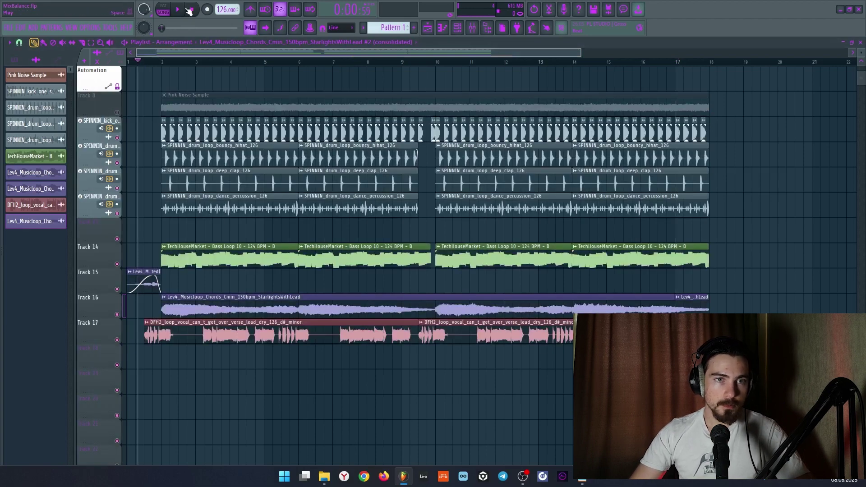
pyautogui.press('space')
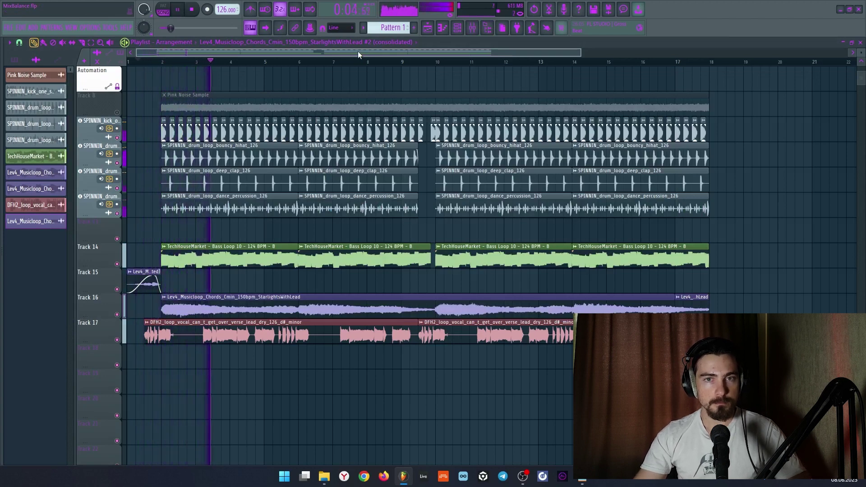
pyautogui.click(474, 33)
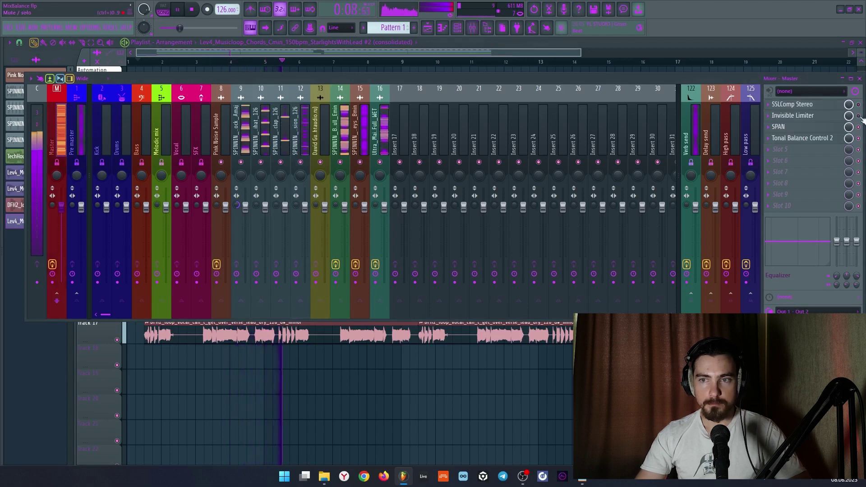
pyautogui.click(860, 79)
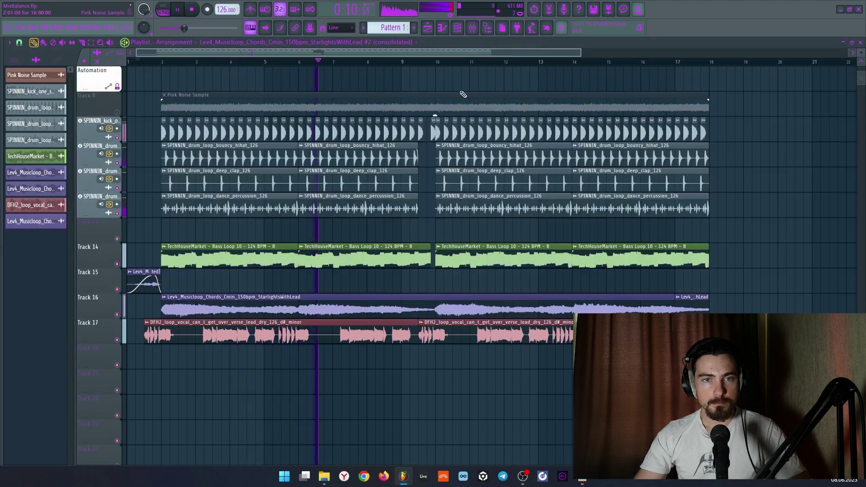
pyautogui.press('space')
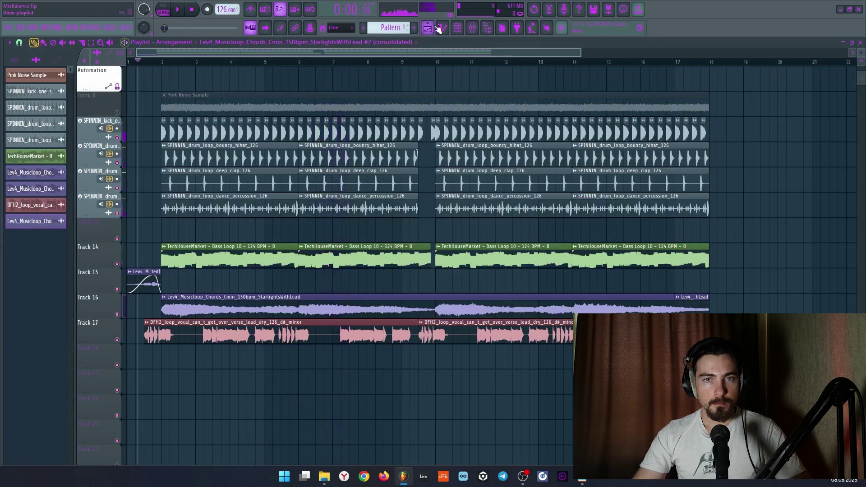
# - Pull the faders of mixer tracks 9 to 16 all the way down to 0%
pyautogui.click(473, 28)
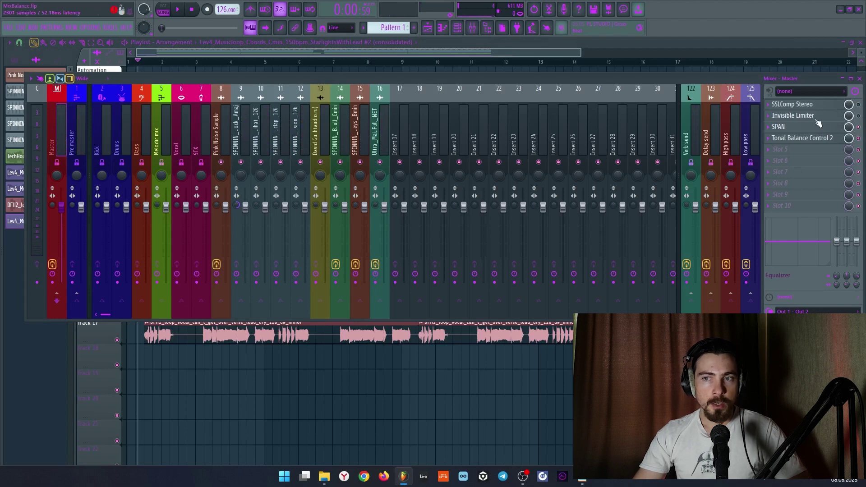
pyautogui.press('F9')
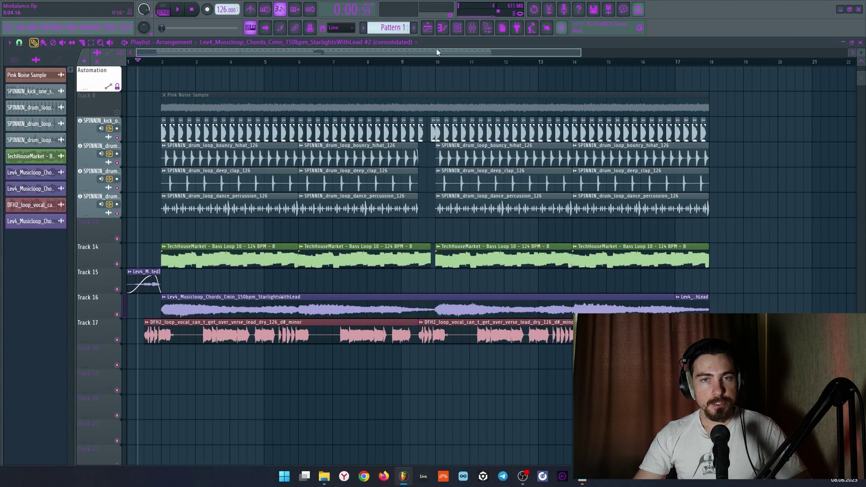
pyautogui.click(472, 28)
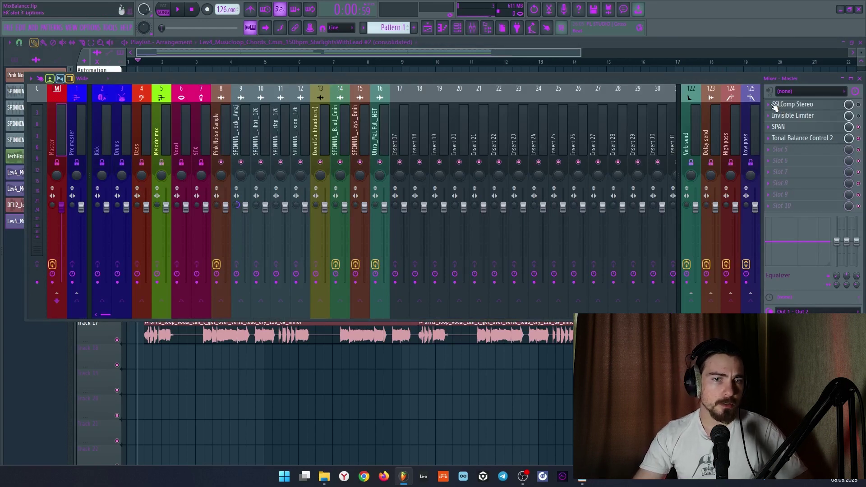
pyautogui.click(266, 220)
pyautogui.click(284, 228)
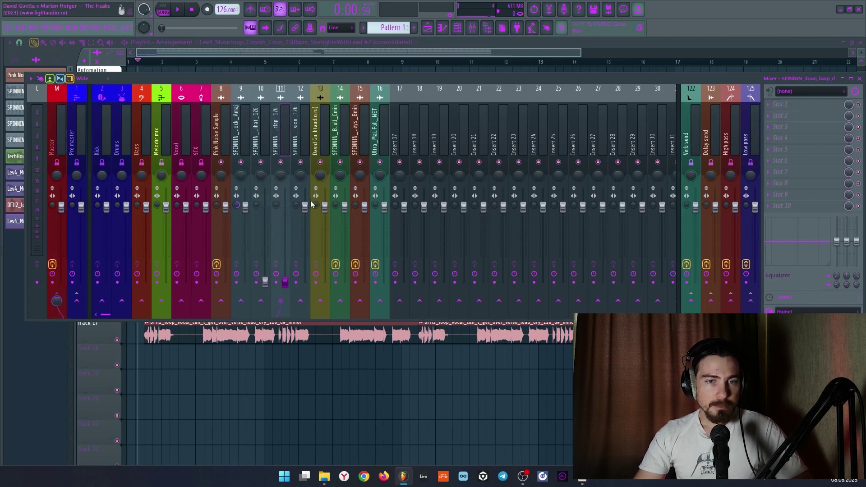
pyautogui.click(303, 235)
pyautogui.click(315, 225)
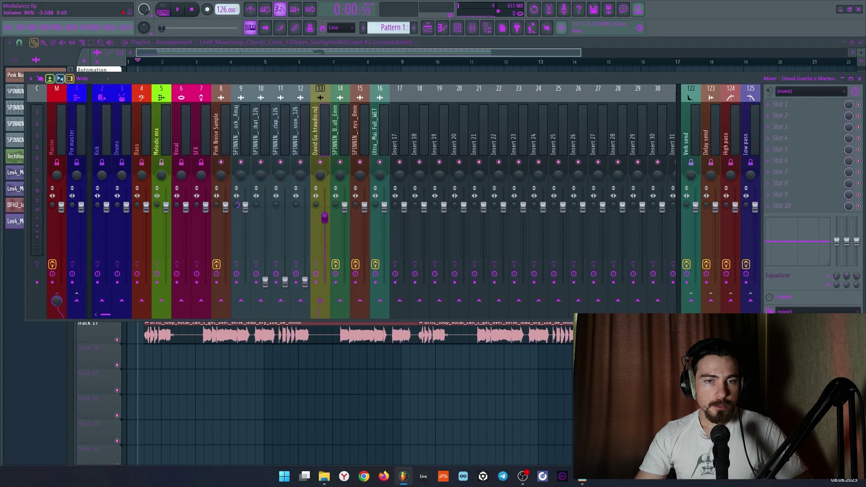
pyautogui.click(342, 219)
pyautogui.click(366, 208)
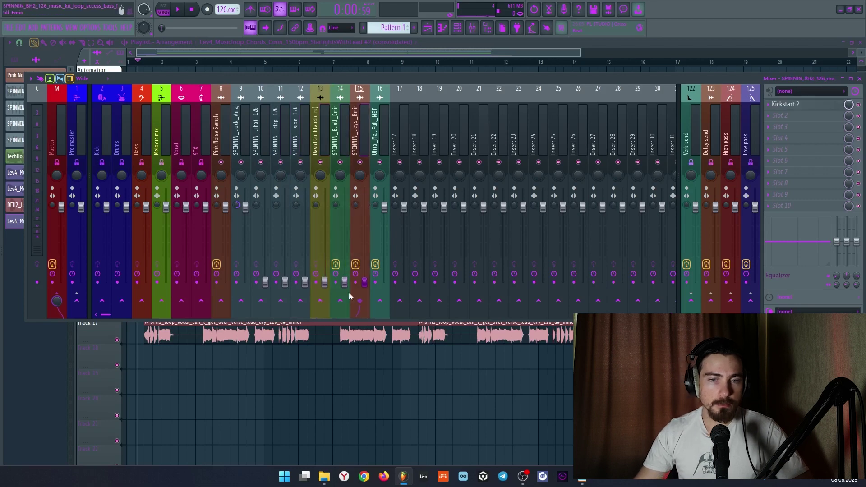
pyautogui.moveTo(387, 208); pyautogui.dragTo(385, 284)
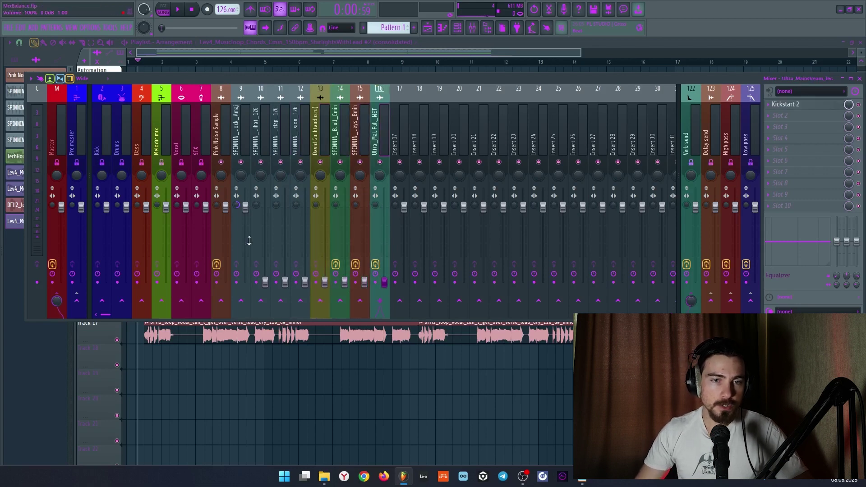
pyautogui.moveTo(246, 208); pyautogui.dragTo(245, 283)
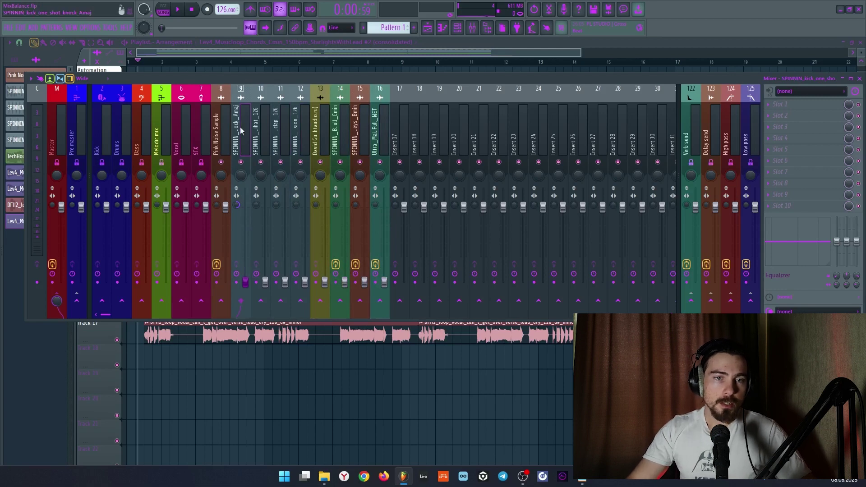
# - Solo the kick on mixer track 9 and re-enable the Pink Noise Sample on track 8 alongside it
pyautogui.rightClick(243, 166)
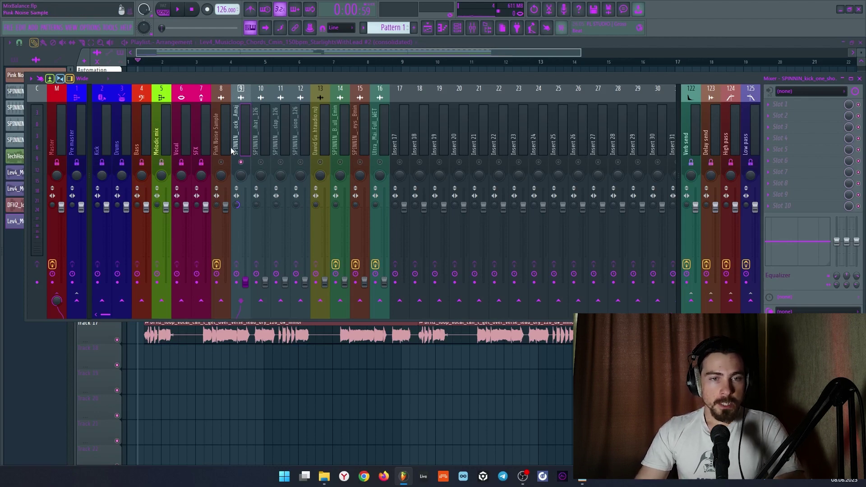
pyautogui.click(222, 163)
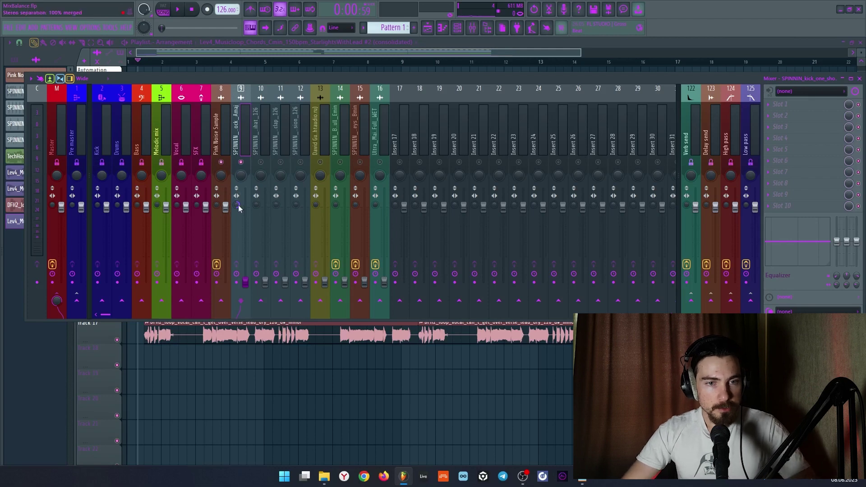
# - Unmute the pink noise track in the playlist and select the timeline from bar 2 to bar 6 for playback
pyautogui.click(251, 53)
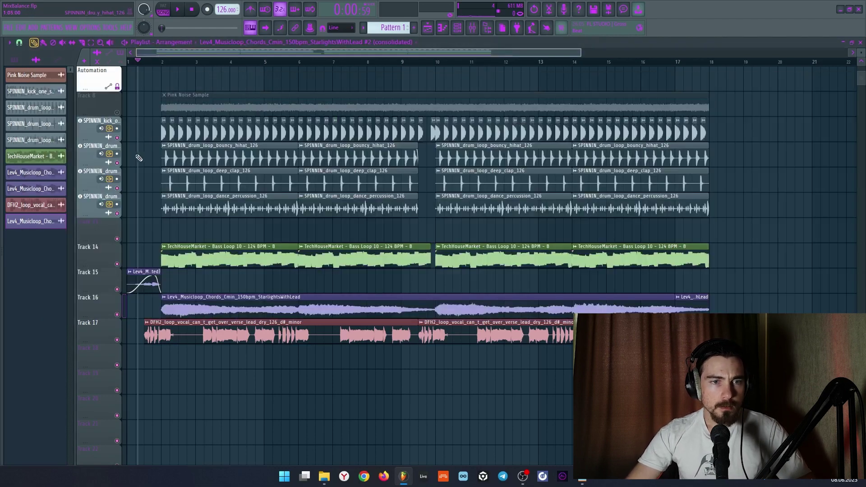
pyautogui.scroll(3, 132, 144)
pyautogui.click(116, 113)
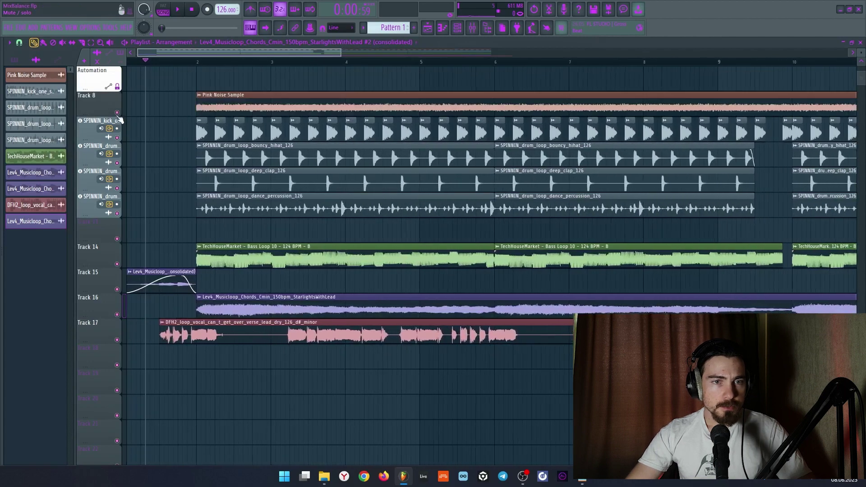
pyautogui.click(198, 63)
pyautogui.moveTo(198, 63); pyautogui.dragTo(497, 80)
# - Play the selection through SPAN on the Master track, check its Spectrum Mode Editor settings and close both windows
pyautogui.click(472, 28)
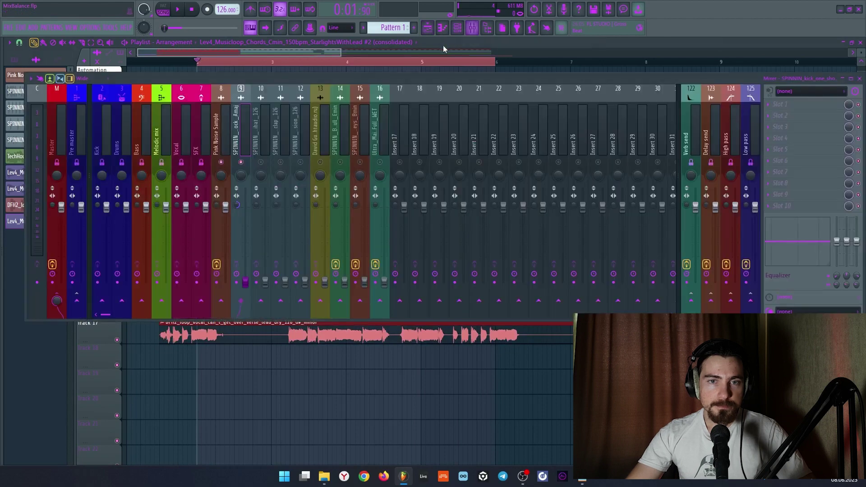
pyautogui.click(52, 129)
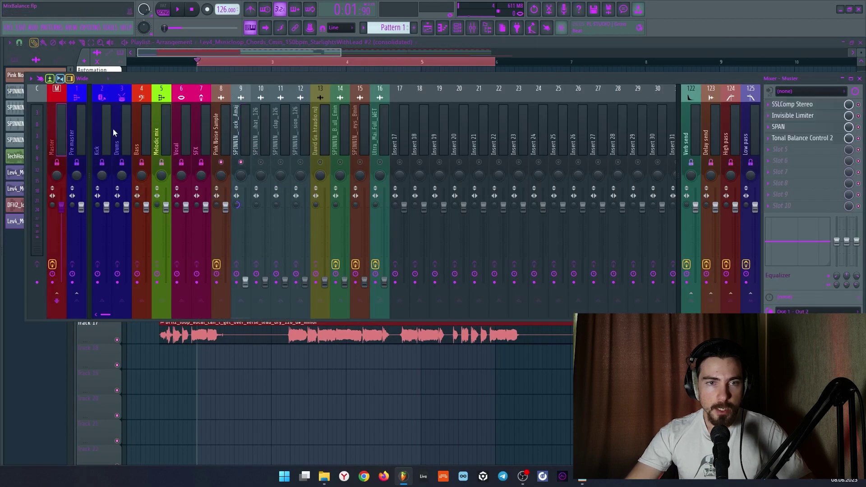
pyautogui.click(796, 129)
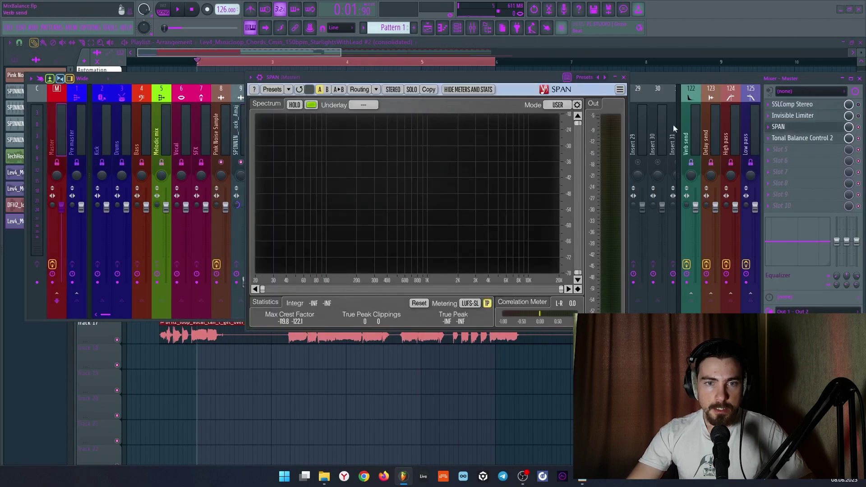
pyautogui.press('space')
pyautogui.click(577, 104)
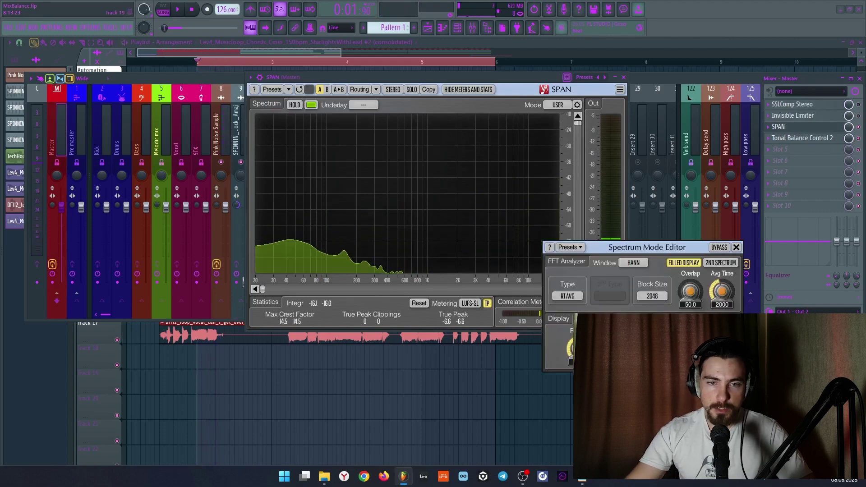
pyautogui.click(736, 247)
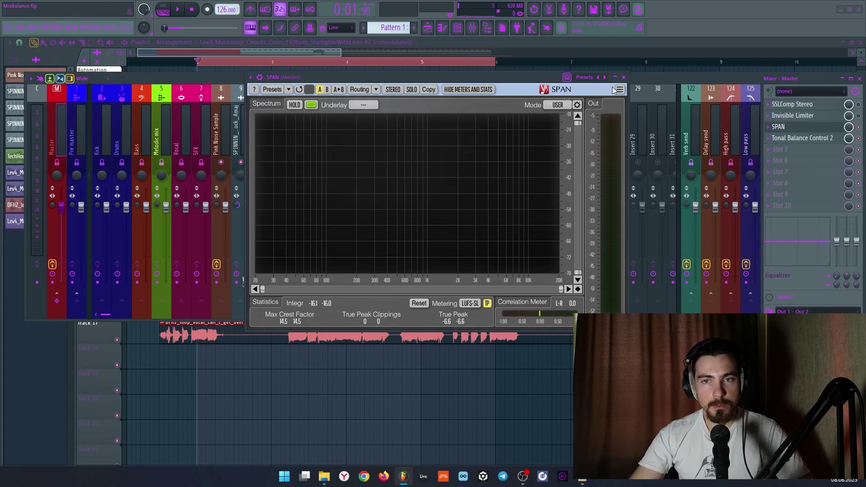
pyautogui.click(624, 77)
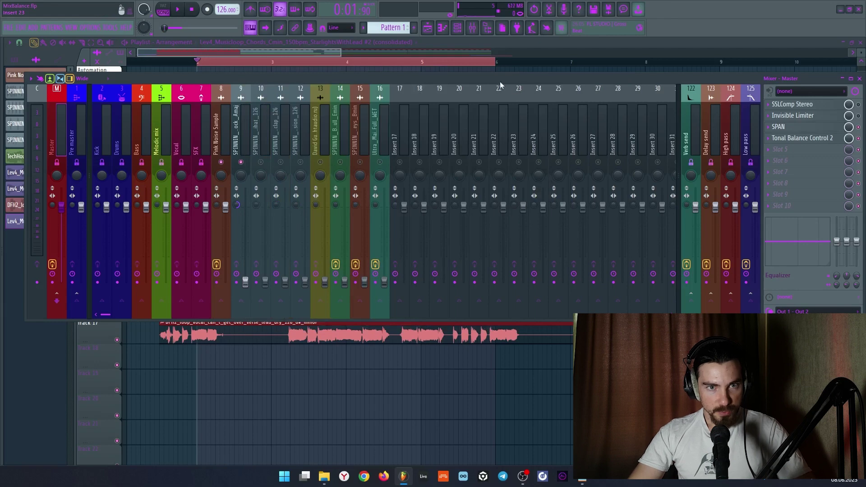
# - Load Fruity dB Meter into slot 10 of the Master track, set its window aside and play the pink noise through it
pyautogui.click(222, 137)
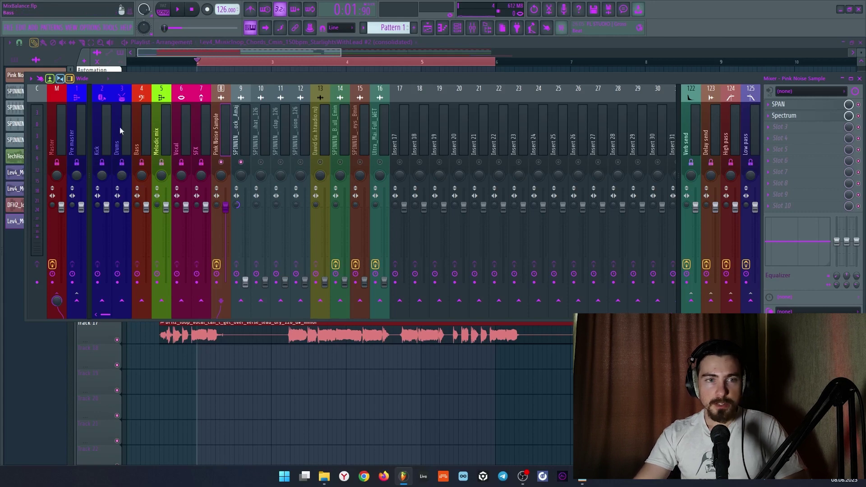
pyautogui.click(58, 129)
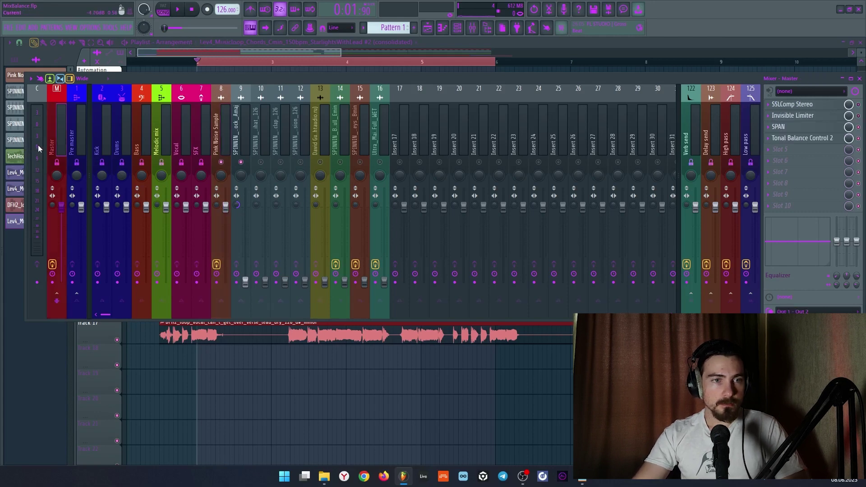
pyautogui.click(786, 206)
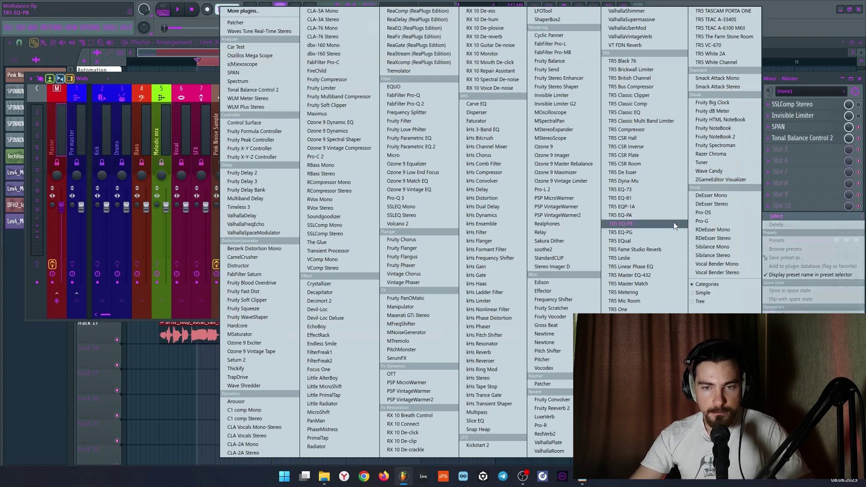
pyautogui.click(712, 111)
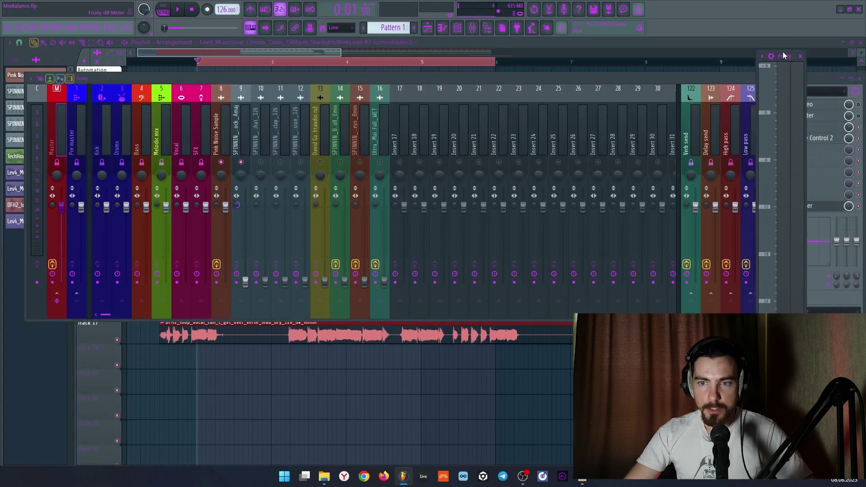
pyautogui.moveTo(784, 55); pyautogui.dragTo(824, 61)
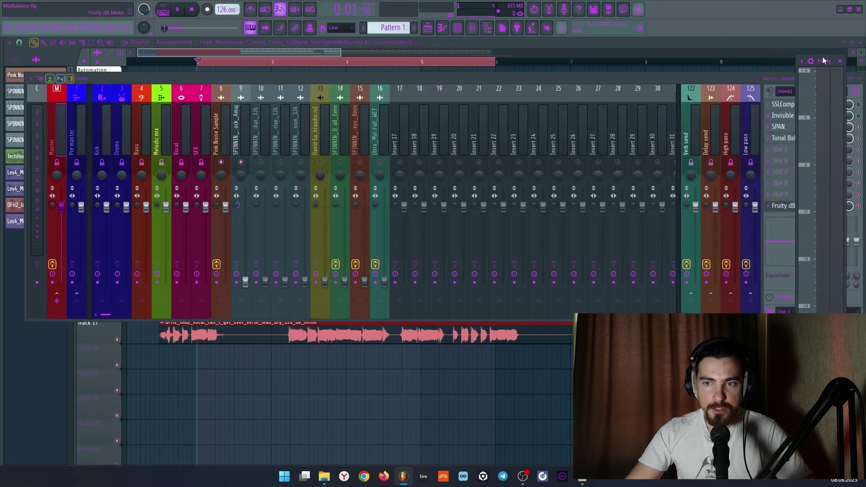
pyautogui.press('space')
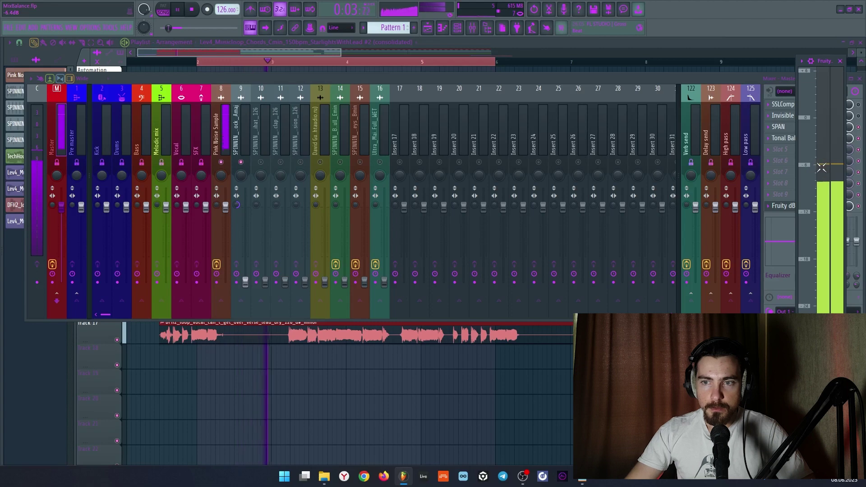
pyautogui.press('space')
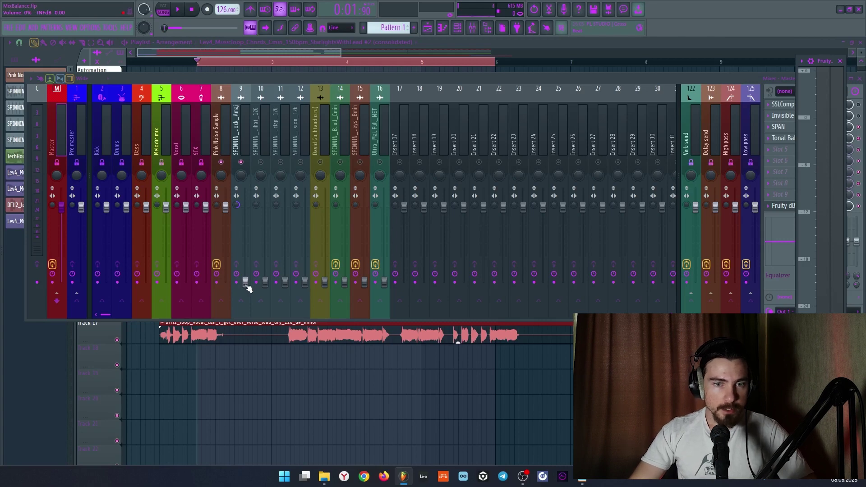
# - Raise the kick fader on mixer track 9 to a little below the 100% mark during playback with the pink noise
pyautogui.press('space')
pyautogui.moveTo(246, 287); pyautogui.dragTo(245, 222)
pyautogui.press('space')
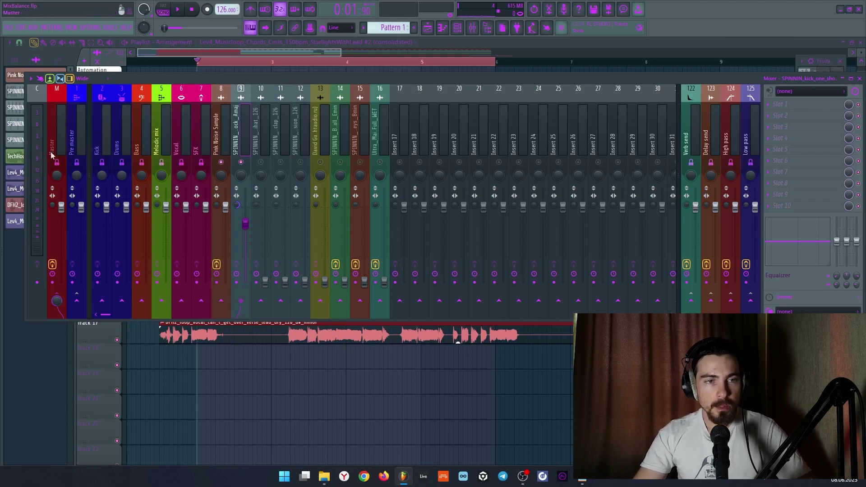
# - Enable the hi-hat on mixer track 10, mute the kick on track 9 and briefly play the selection
pyautogui.click(261, 162)
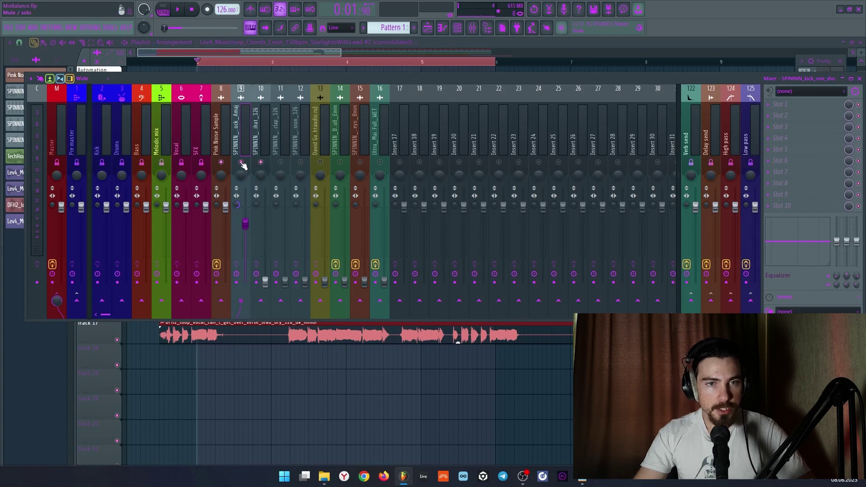
pyautogui.click(240, 162)
pyautogui.press('space')
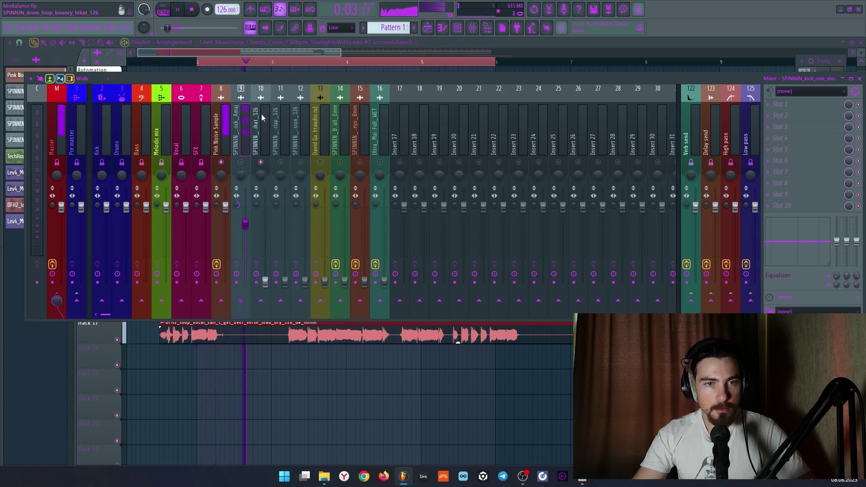
pyautogui.press('space')
# - Look over the drum clips in the playlist and briefly play the selection
pyautogui.press('F9')
pyautogui.scroll(-5, 280, 104)
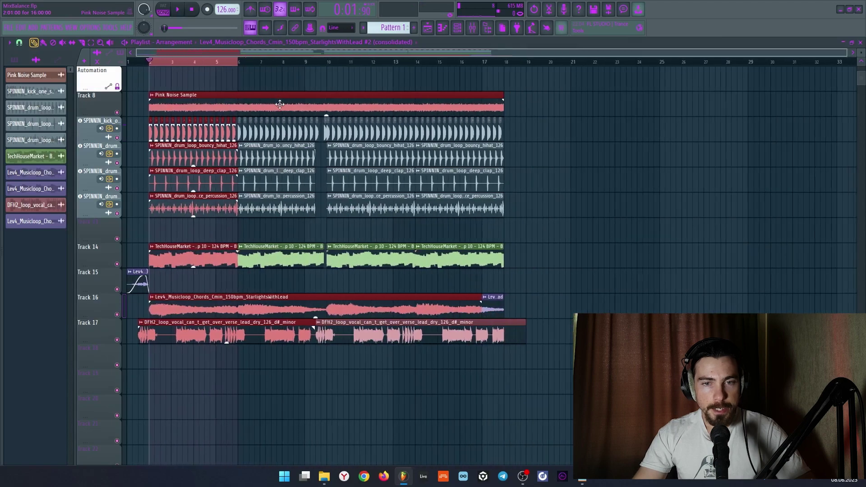
pyautogui.scroll(3, 280, 104)
pyautogui.scroll(-3, 213, 148)
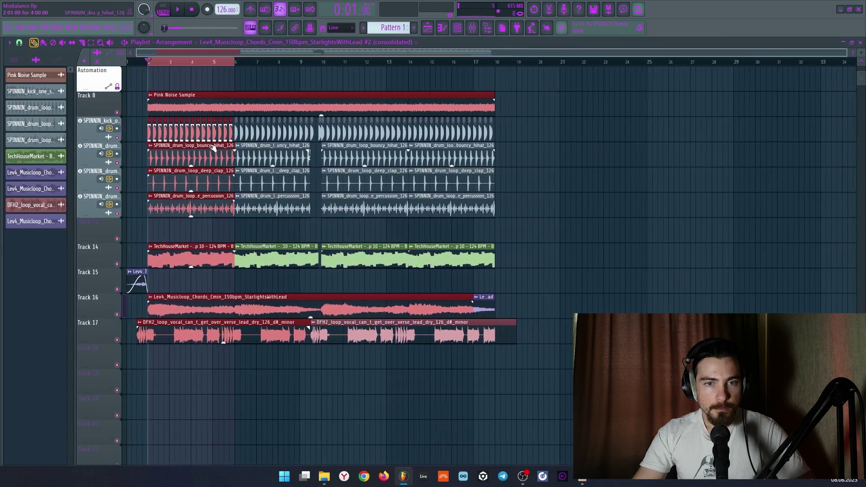
pyautogui.scroll(3, 213, 148)
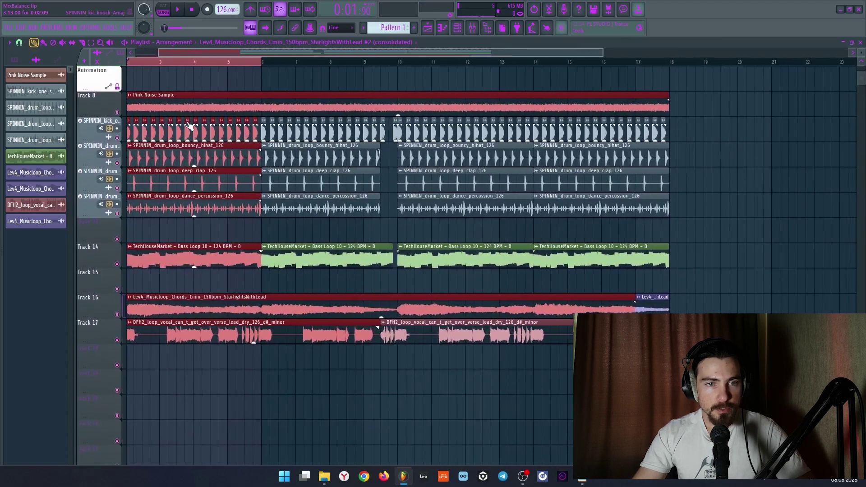
pyautogui.scroll(-2, 190, 126)
pyautogui.press('F9')
pyautogui.press('F9')
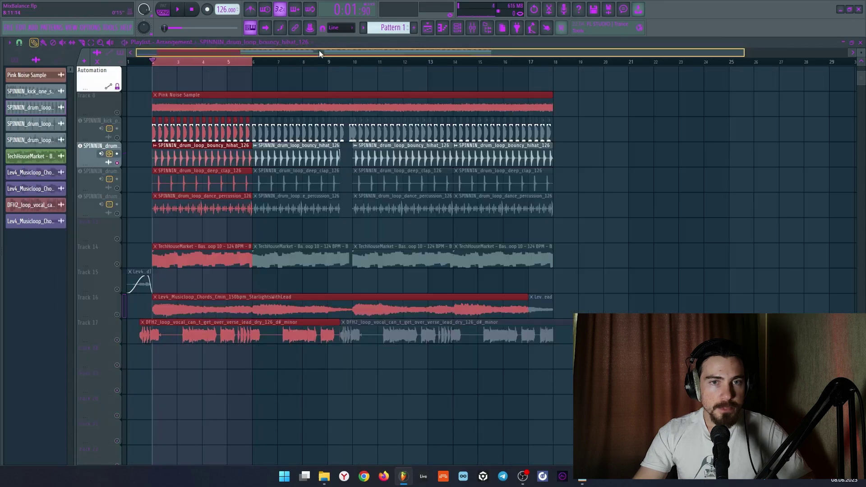
pyautogui.press('space')
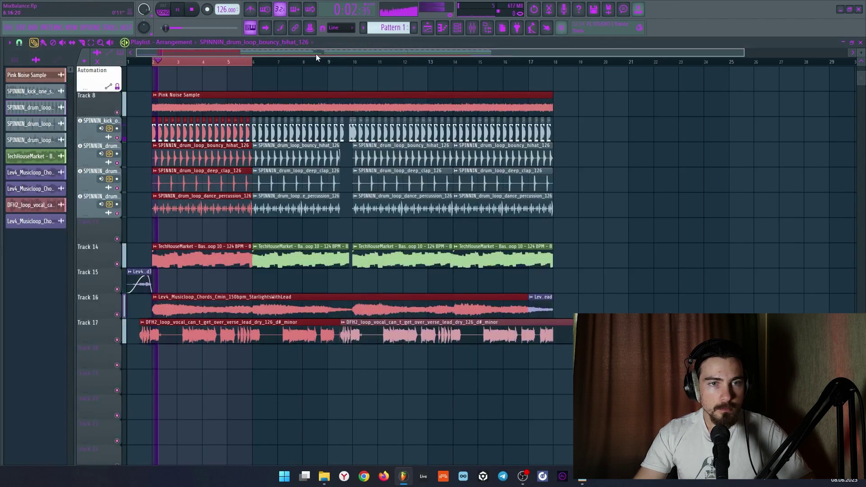
pyautogui.press('F9')
pyautogui.press('space')
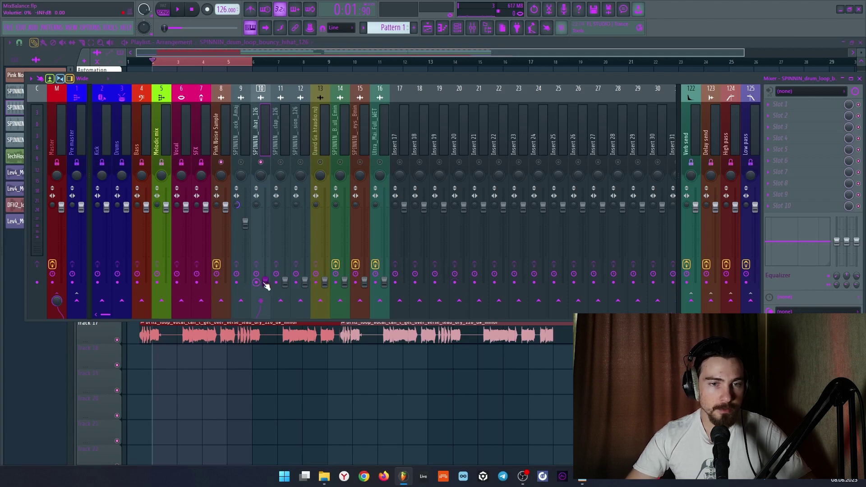
# - Raise the hi-hat fader on mixer track 10 to about 57% (-10.8 dB) while the selection plays with the pink noise
pyautogui.press('space')
pyautogui.moveTo(265, 282); pyautogui.dragTo(265, 239)
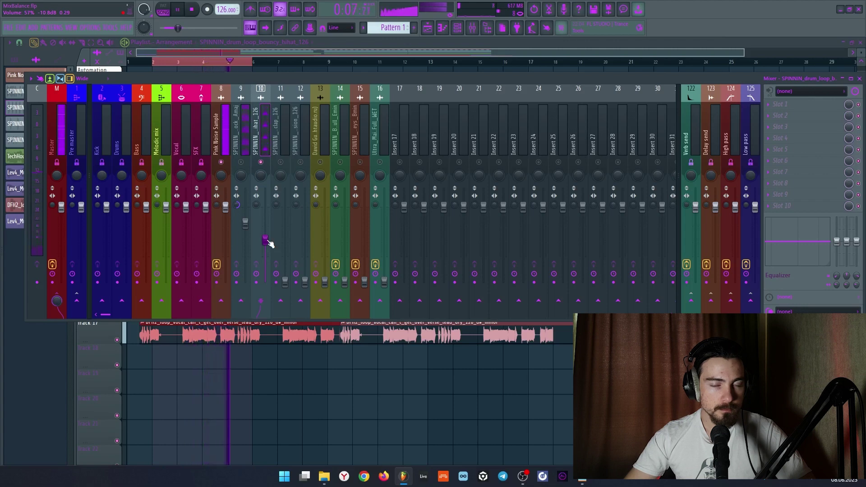
pyautogui.press('space')
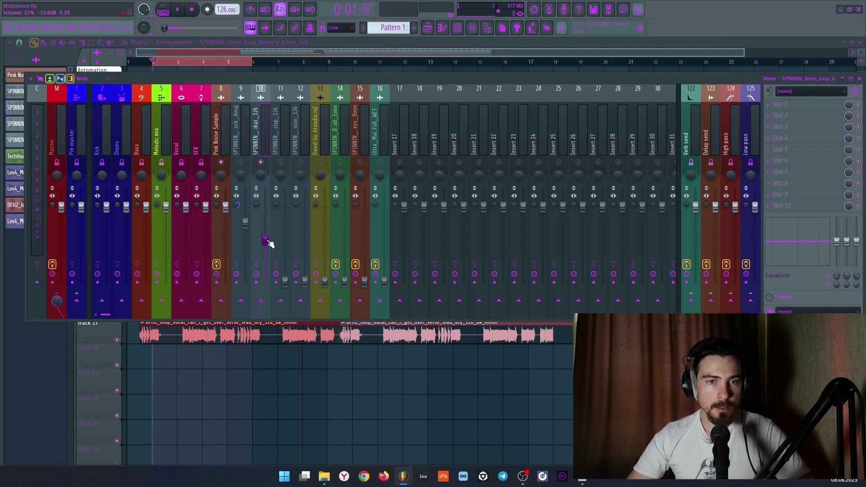
# - Enable the clap on mixer track 11 and set its fader to about 47% (-13.7 dB) against the pink noise
pyautogui.click(285, 168)
pyautogui.press('space')
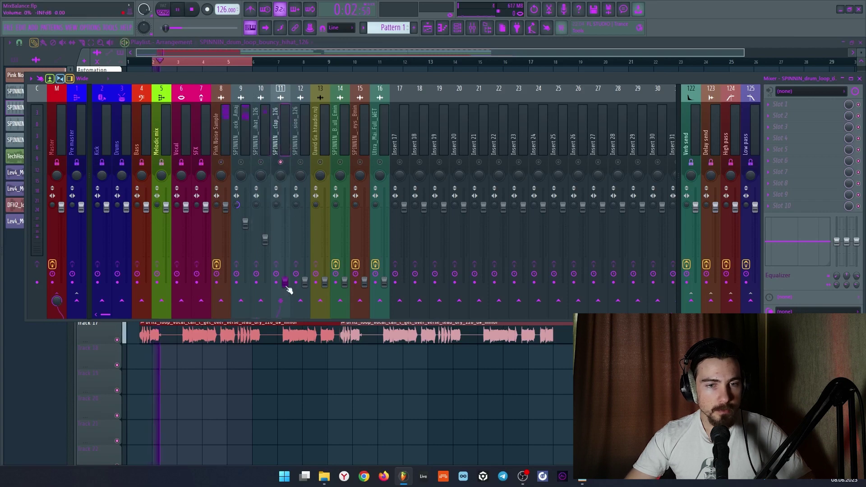
pyautogui.moveTo(286, 283); pyautogui.dragTo(286, 245)
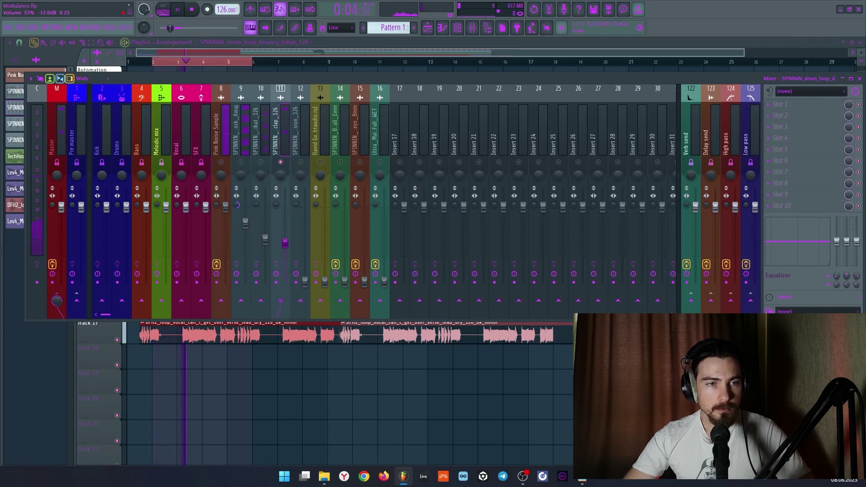
pyautogui.press('space')
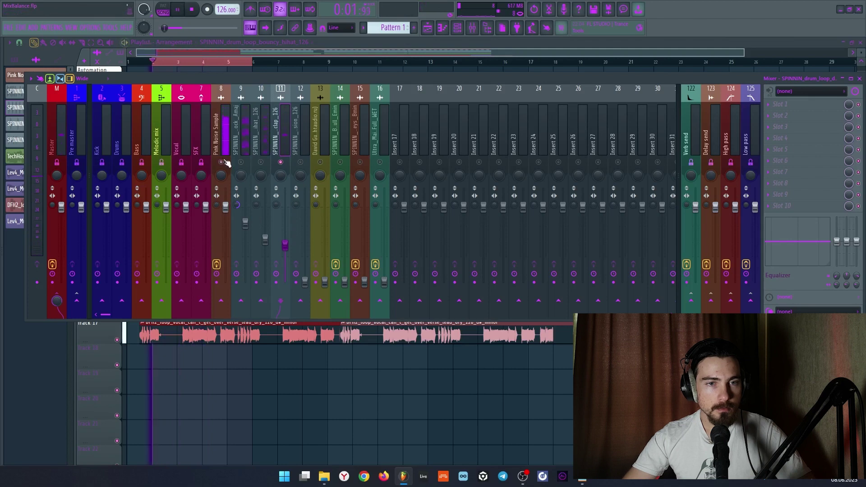
pyautogui.press('space')
pyautogui.moveTo(285, 245)
pyautogui.mouseDown()
pyautogui.moveTo(285, 282)
pyautogui.moveTo(285, 248)
pyautogui.mouseUp()
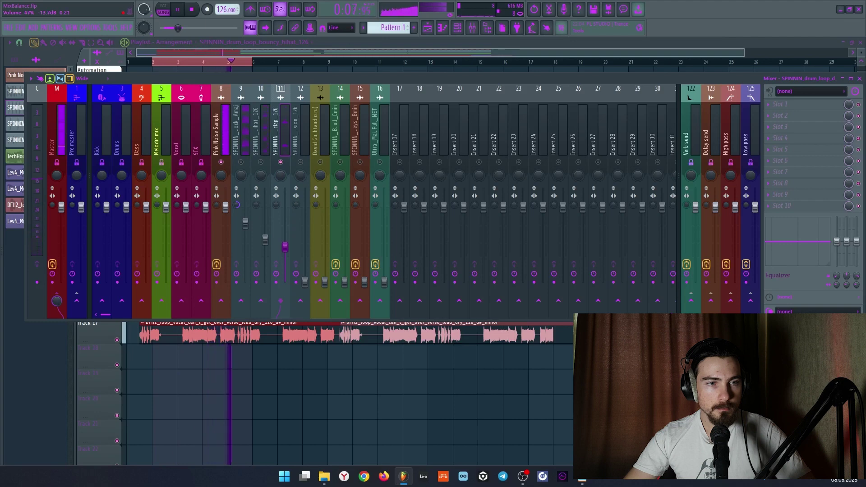
# - Enable the percussion on mixer track 12 and raise its fader to about 61% (-9.3 dB) against the pink noise
pyautogui.click(301, 162)
pyautogui.press('space')
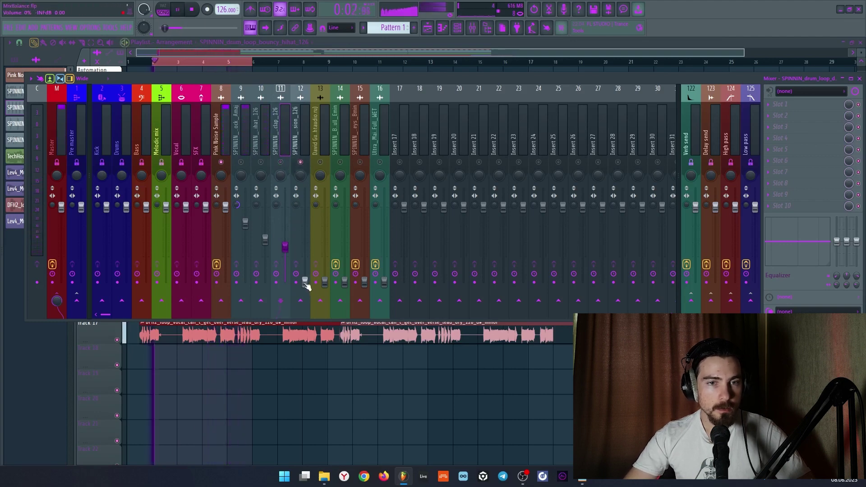
pyautogui.press('space')
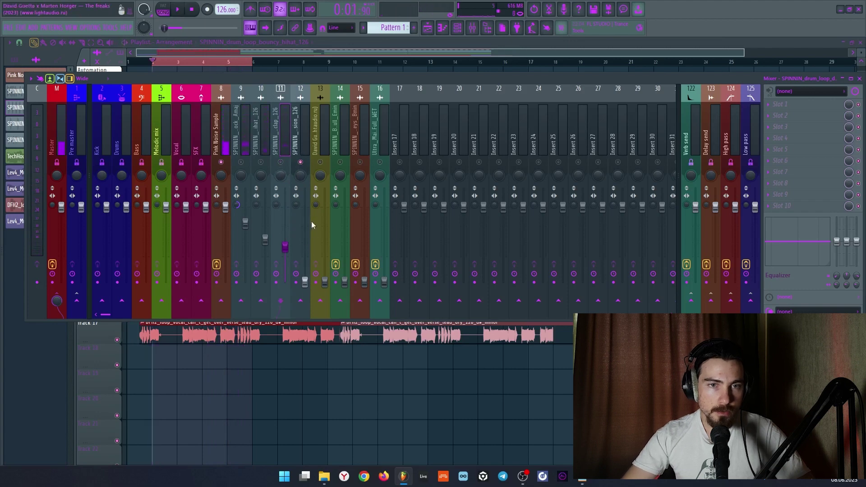
pyautogui.moveTo(305, 282); pyautogui.dragTo(305, 236)
pyautogui.press('space')
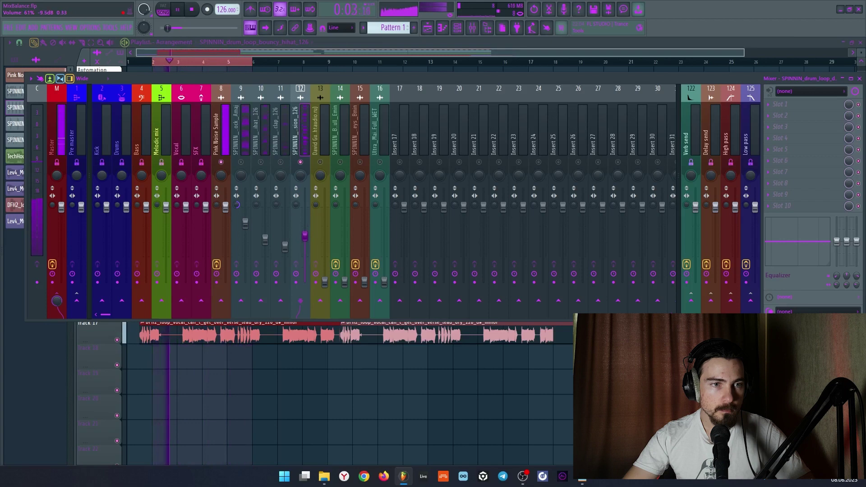
pyautogui.press('space')
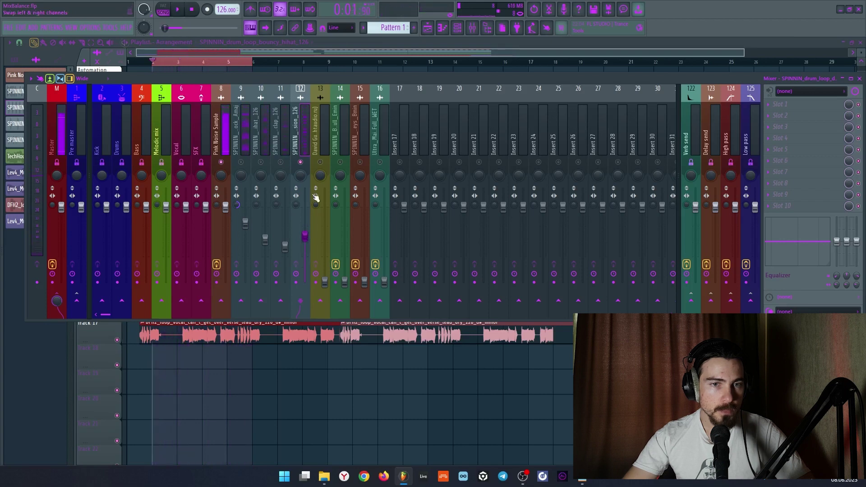
# - Mute the percussion and set the bass fader on mixer track 13 to about 70% (-7.3 dB) against the pink noise
pyautogui.click(320, 162)
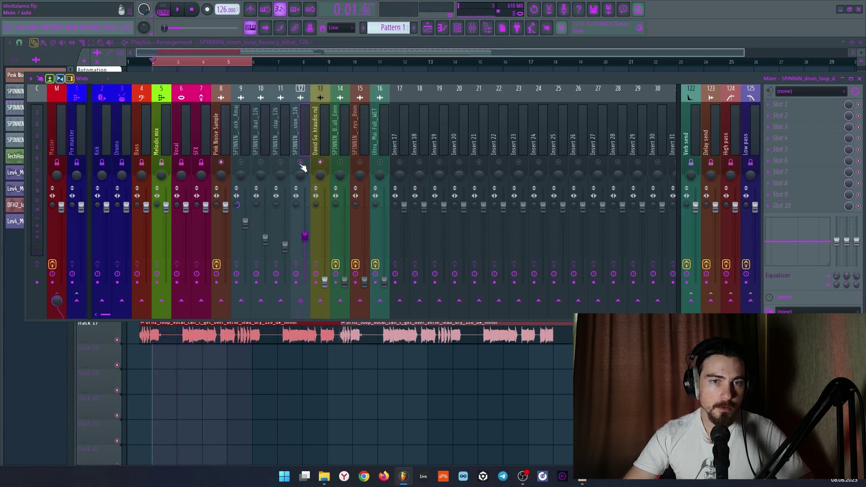
pyautogui.click(324, 136)
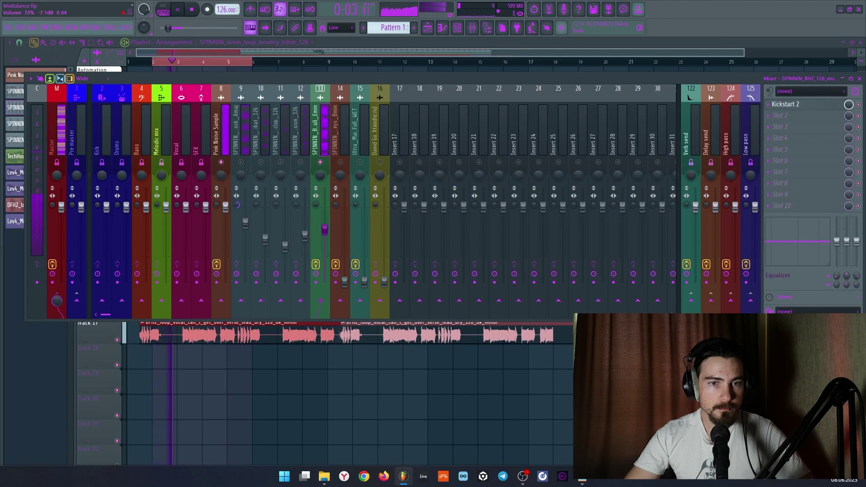
pyautogui.moveTo(325, 230); pyautogui.dragTo(326, 232)
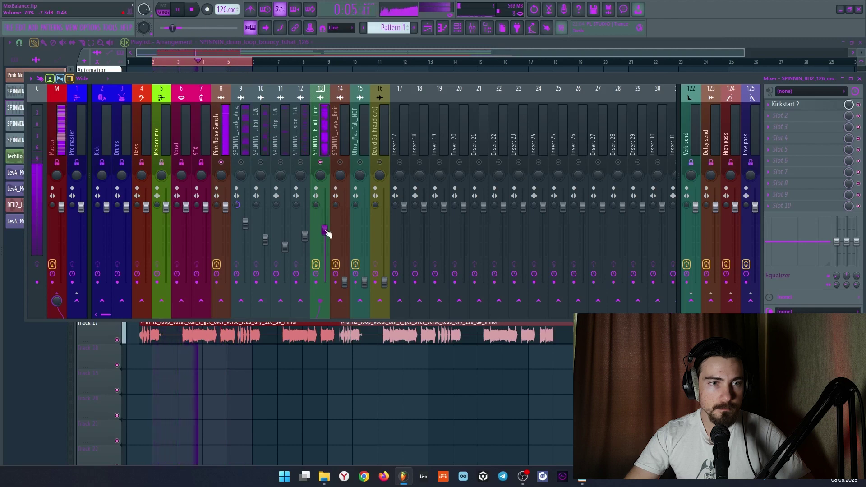
pyautogui.press('space')
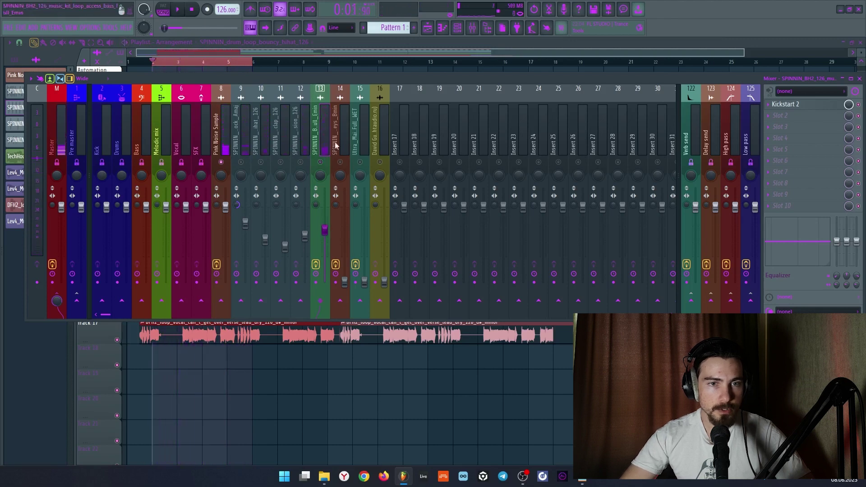
# - Enable the keys on mixer track 14 and raise their fader to about the hi-hat fader's height during playback
pyautogui.click(335, 144)
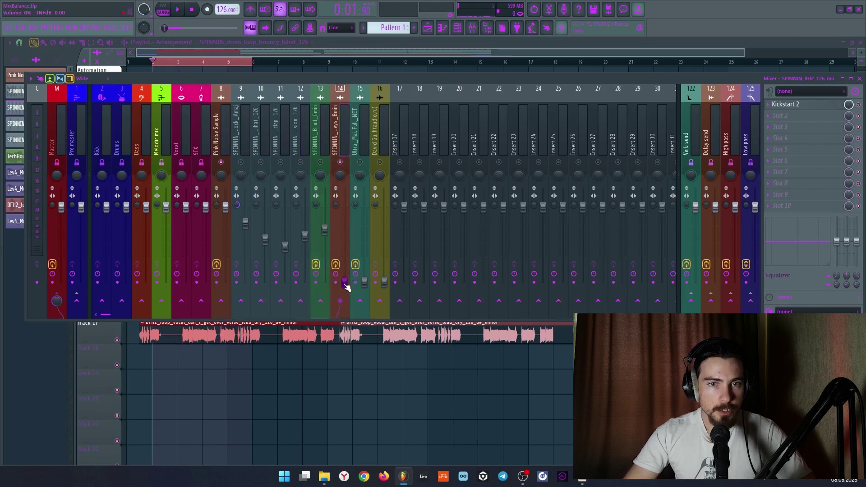
pyautogui.press('space')
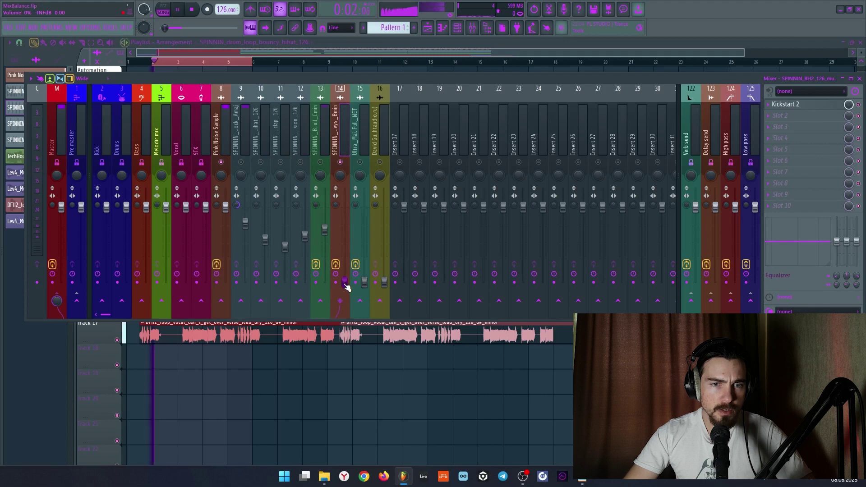
pyautogui.moveTo(345, 281); pyautogui.dragTo(346, 242)
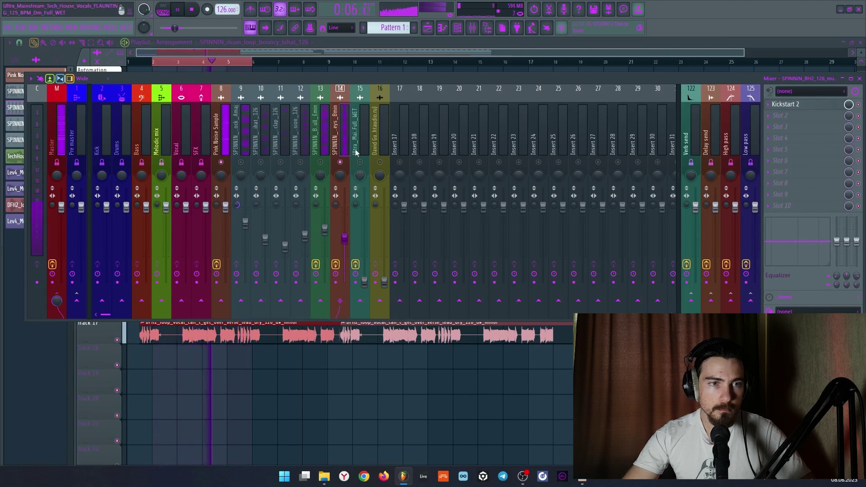
pyautogui.press('space')
# - Enable the vocal on mixer track 15 and fine-tune its fader to about 62% (-9.4 dB) against the pink noise
pyautogui.click(366, 168)
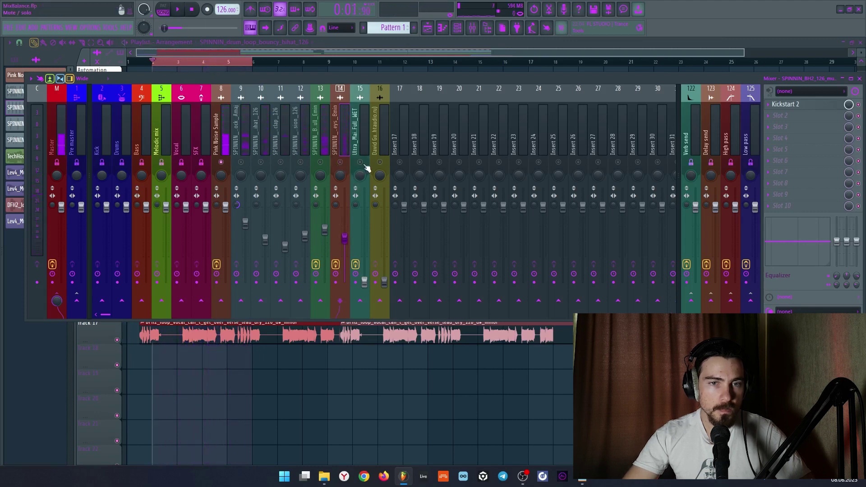
pyautogui.press('space')
pyautogui.moveTo(365, 283); pyautogui.dragTo(369, 234)
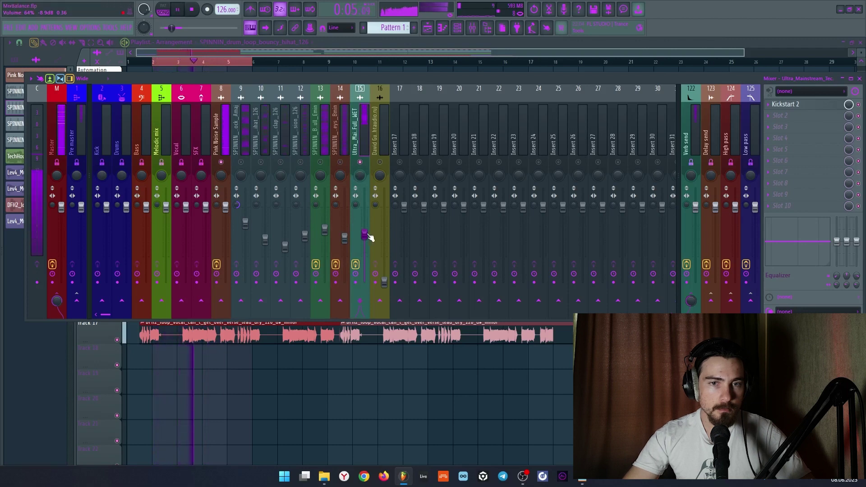
pyautogui.scroll(2, 369, 237)
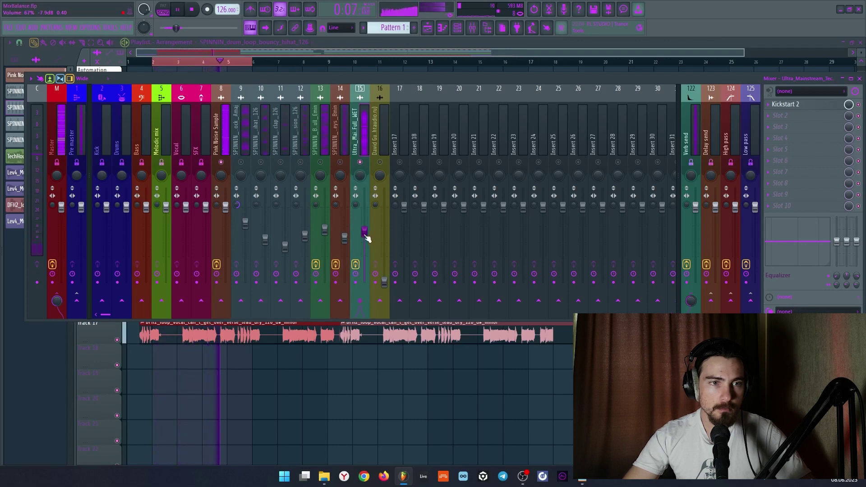
pyautogui.scroll(-1, 367, 238)
pyautogui.scroll(-2, 365, 235)
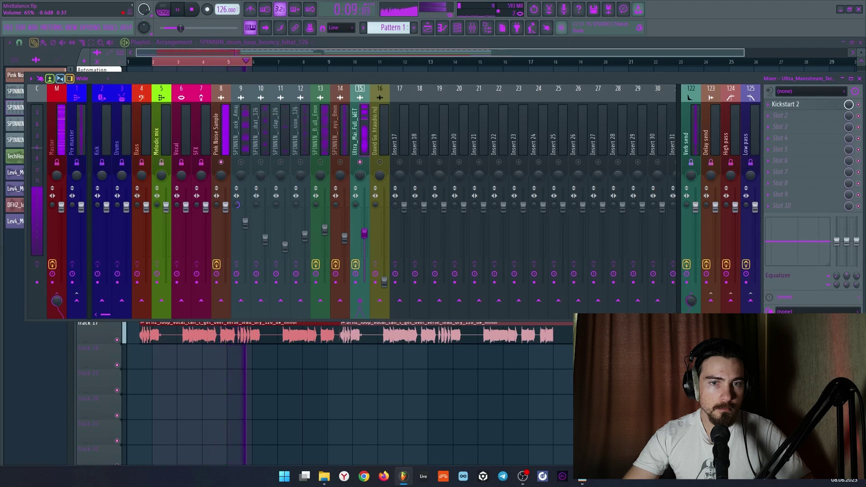
pyautogui.scroll(2, 365, 235)
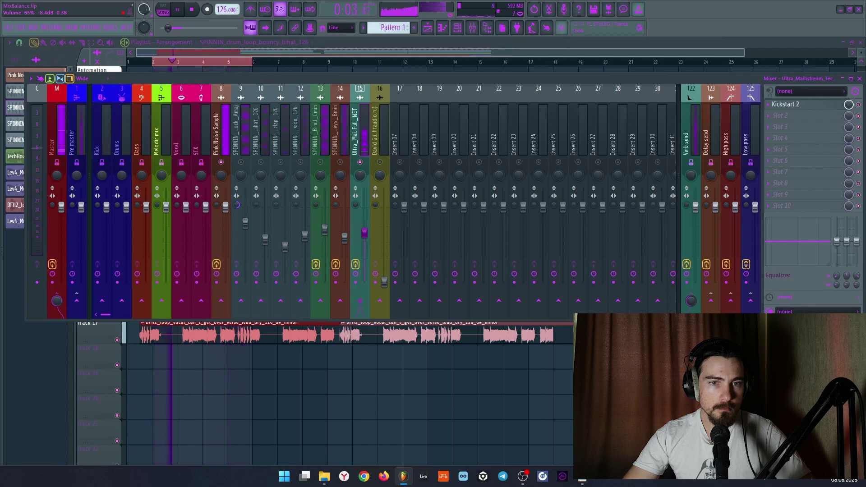
pyautogui.scroll(-3, 366, 236)
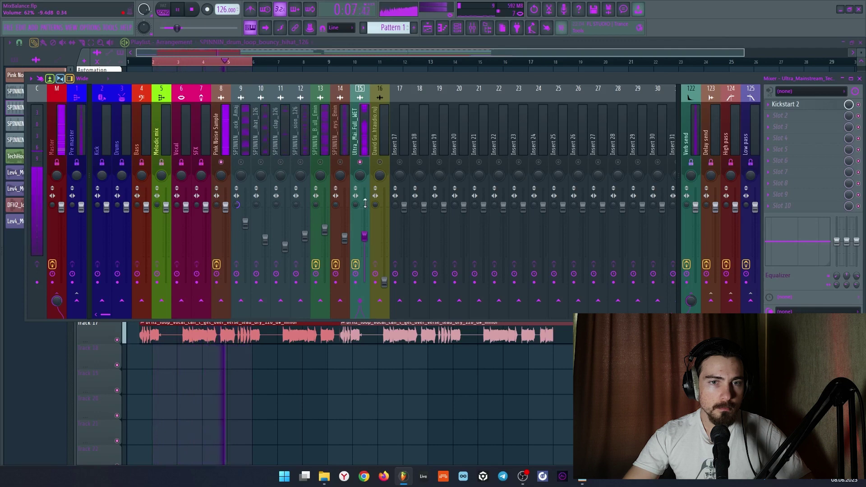
pyautogui.press('space')
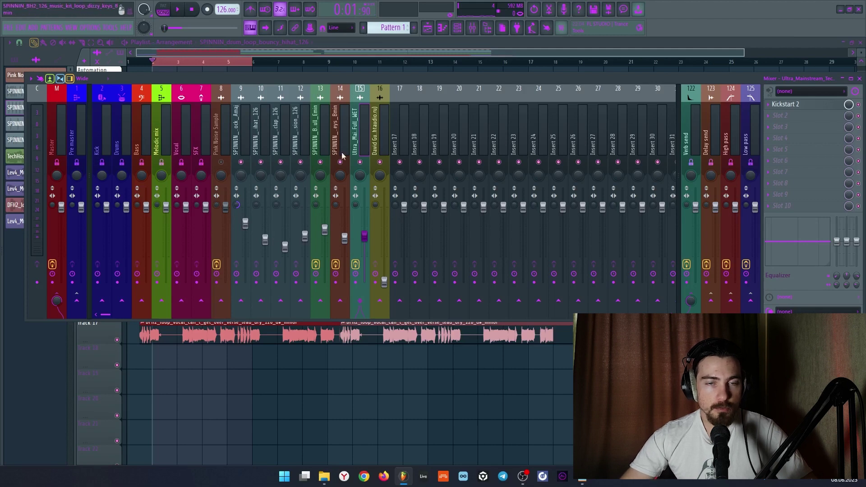
# - Play the balanced mix without the pink noise and check the level on the Master track
pyautogui.press('space')
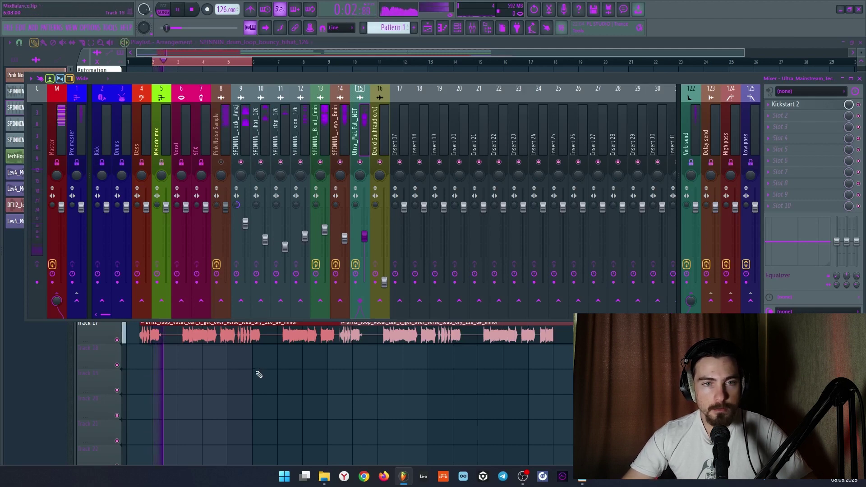
pyautogui.click(62, 134)
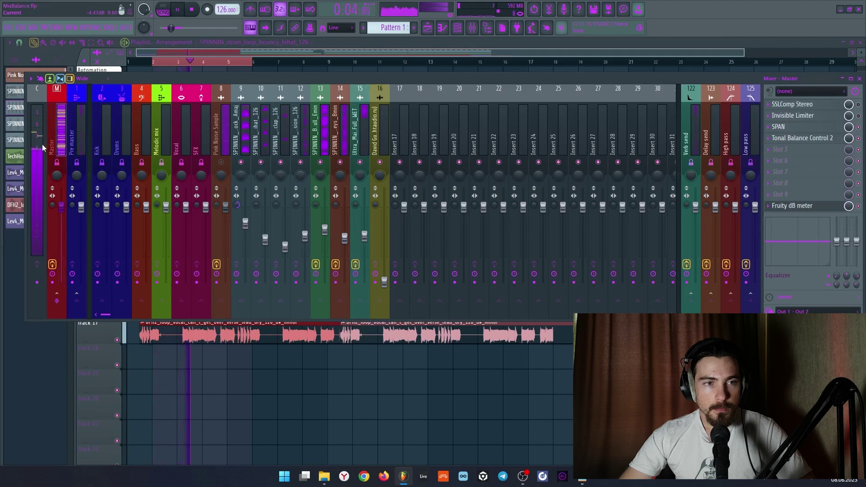
pyautogui.press('space')
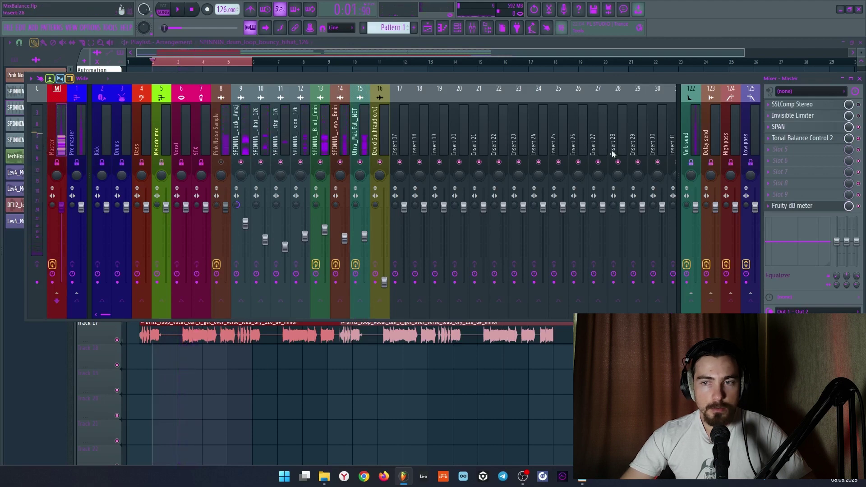
# - Open Fruity dB meter from slot 10 of the Master track and adjust its window options
pyautogui.click(814, 207)
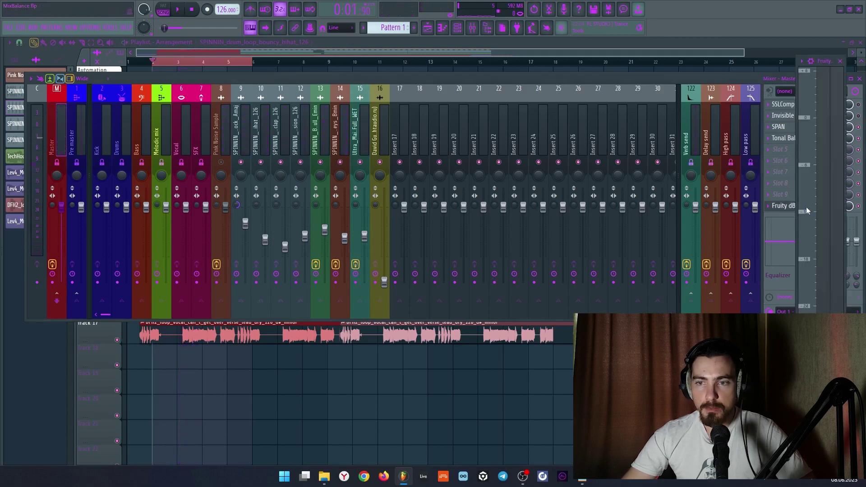
pyautogui.click(802, 61)
pyautogui.click(780, 252)
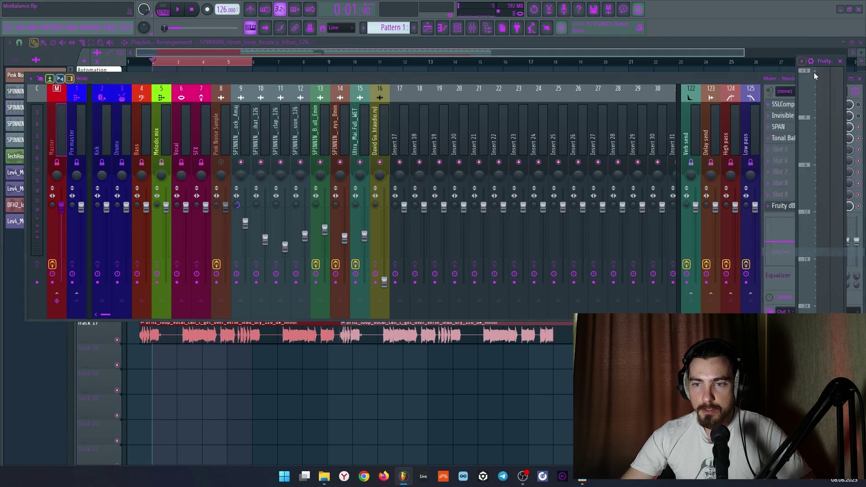
# - Play the full mix and check its peak level on Fruity dB meter
pyautogui.press('space')
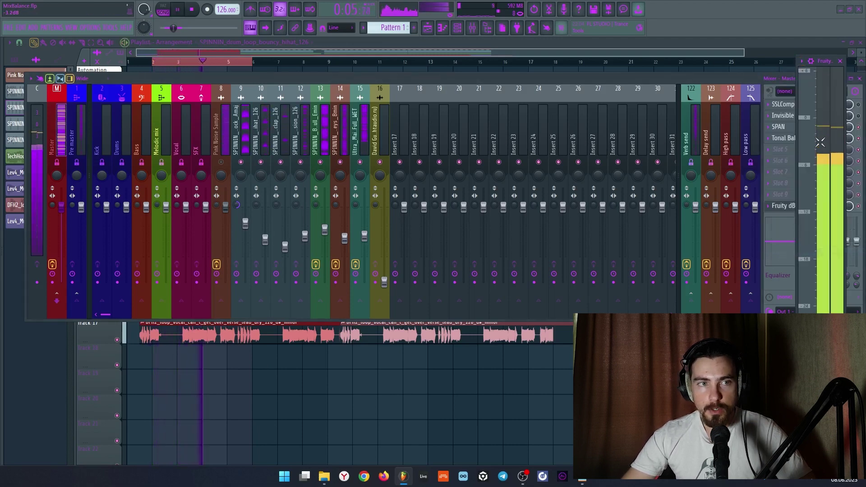
pyautogui.press('space')
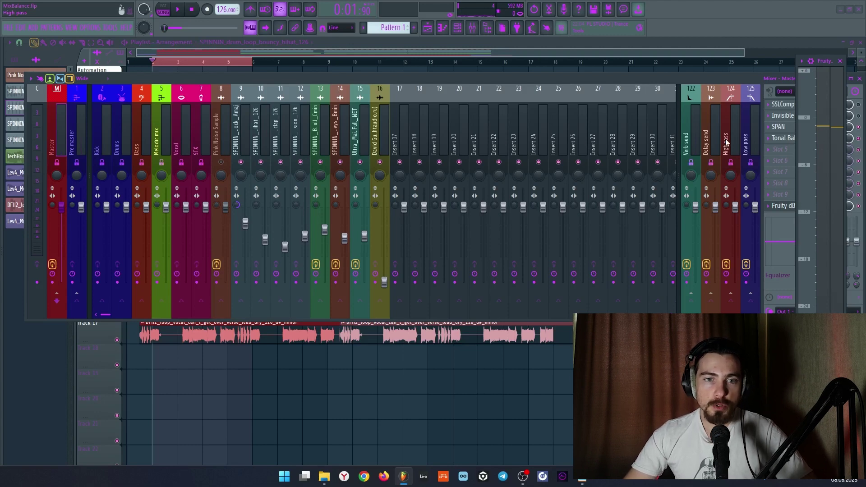
# - Go through the mixer tracks from the kick to the bass and inspect the Kickstart 2 settings on bass track 13
pyautogui.click(245, 130)
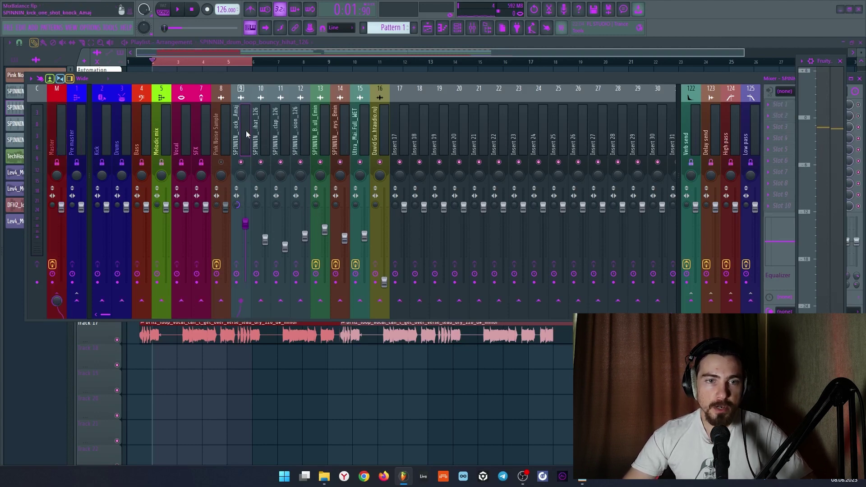
pyautogui.click(264, 135)
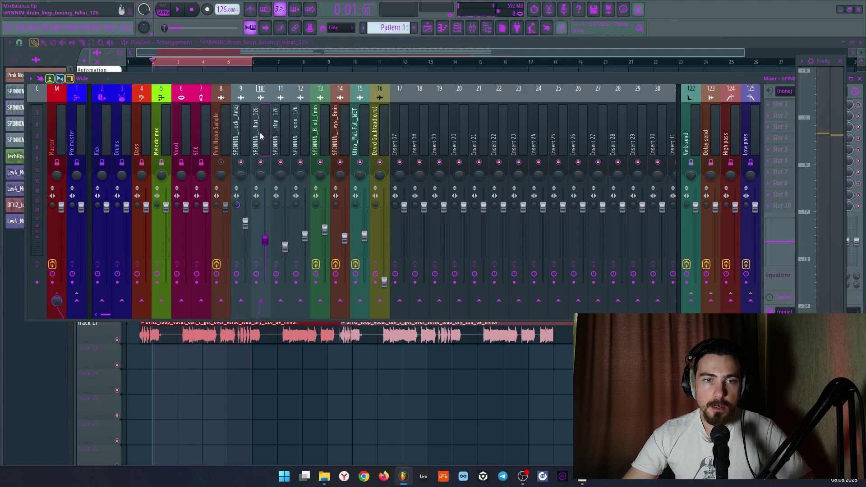
pyautogui.click(291, 136)
pyautogui.click(304, 134)
pyautogui.click(321, 134)
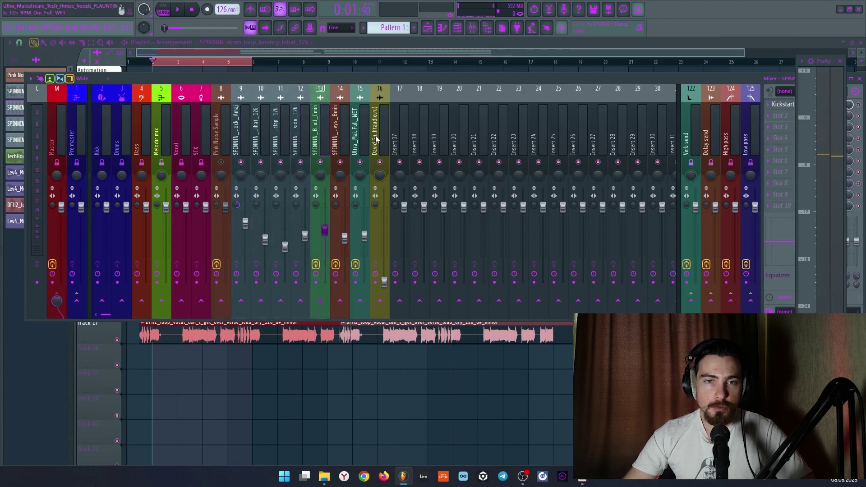
pyautogui.click(784, 106)
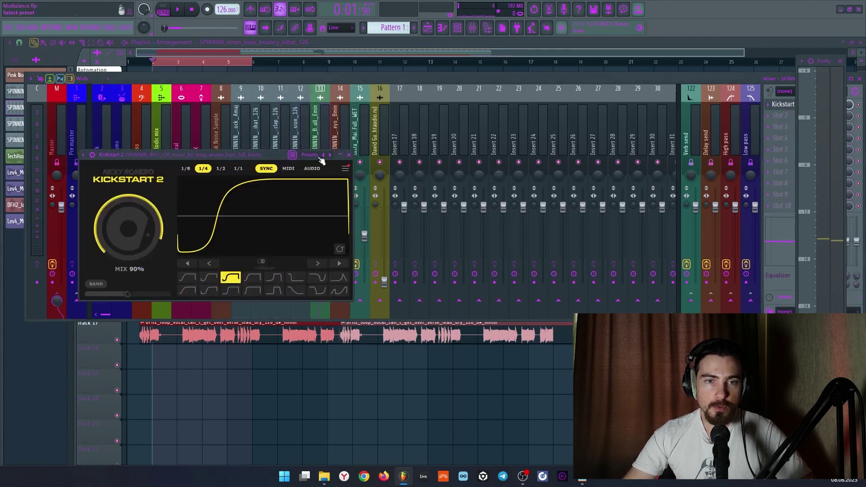
pyautogui.click(349, 155)
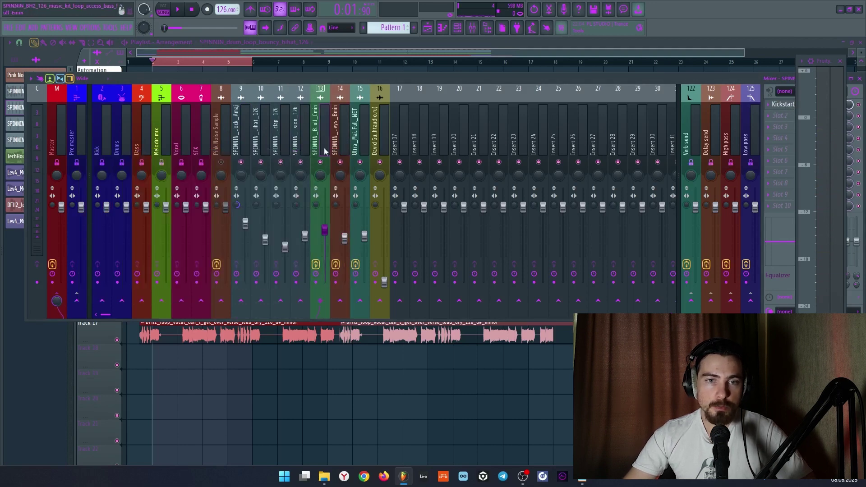
# - Inspect the Kickstart 2 sidechain settings on keys track 14 and vocal track 15
pyautogui.click(341, 136)
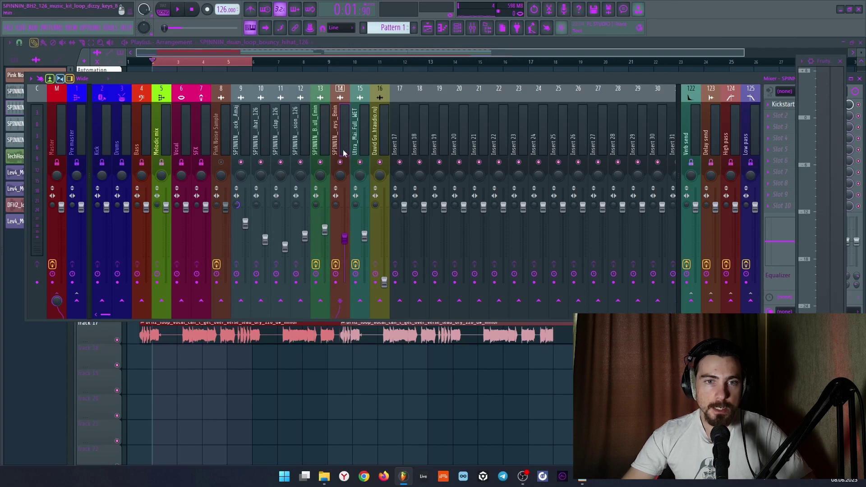
pyautogui.click(787, 105)
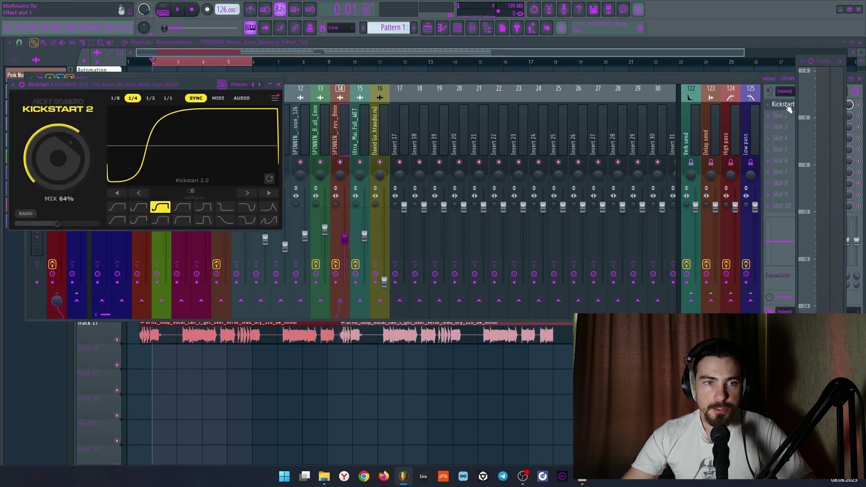
pyautogui.click(787, 105)
pyautogui.press('Right')
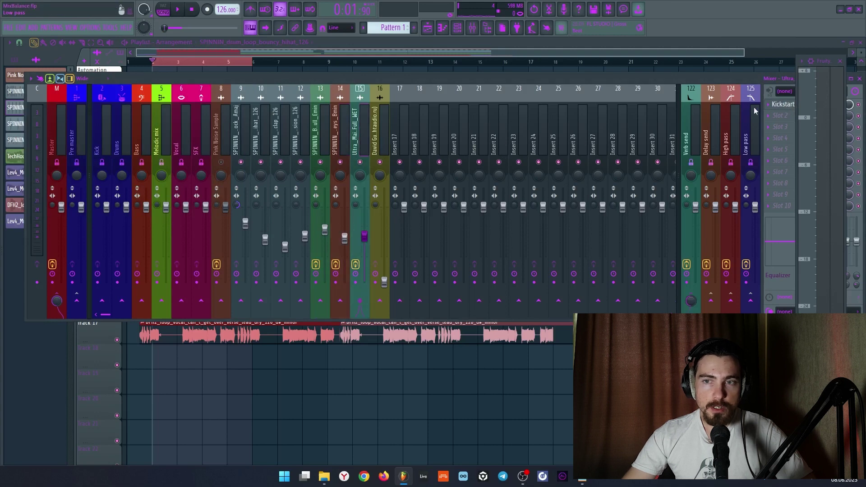
pyautogui.click(784, 104)
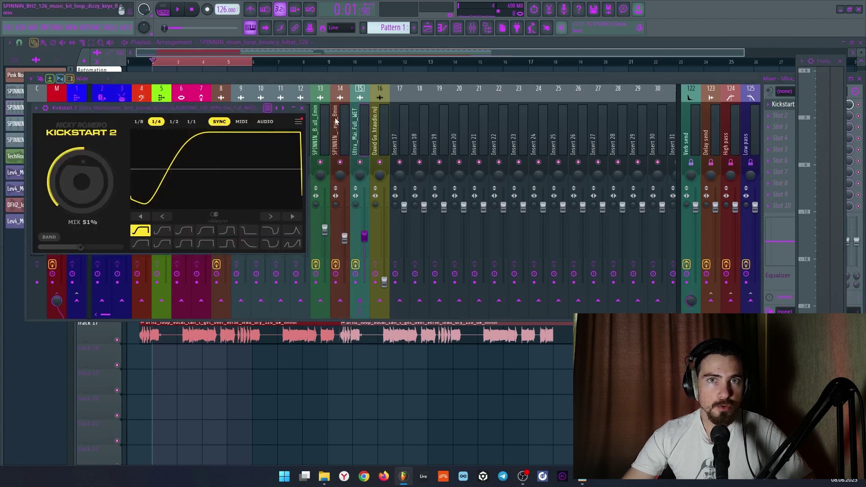
pyautogui.click(302, 108)
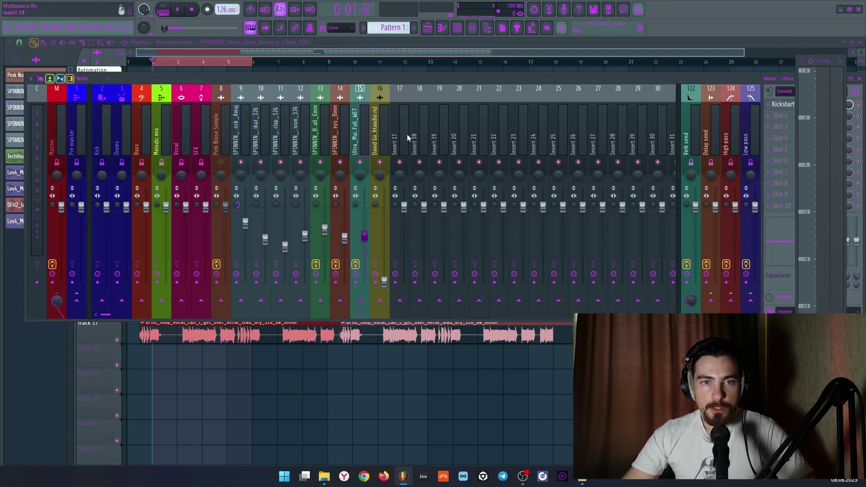
# - Select hi-hat track 10 and listen to the full mix again while watching the track and Master levels
pyautogui.click(261, 131)
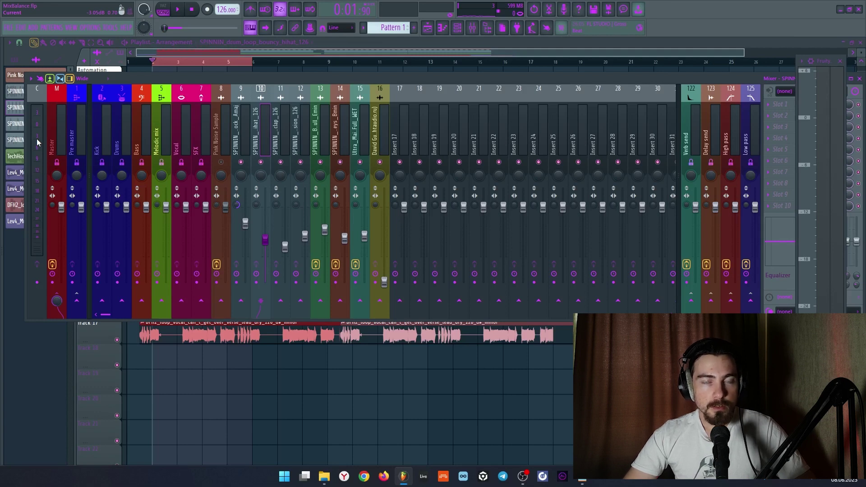
pyautogui.press('space')
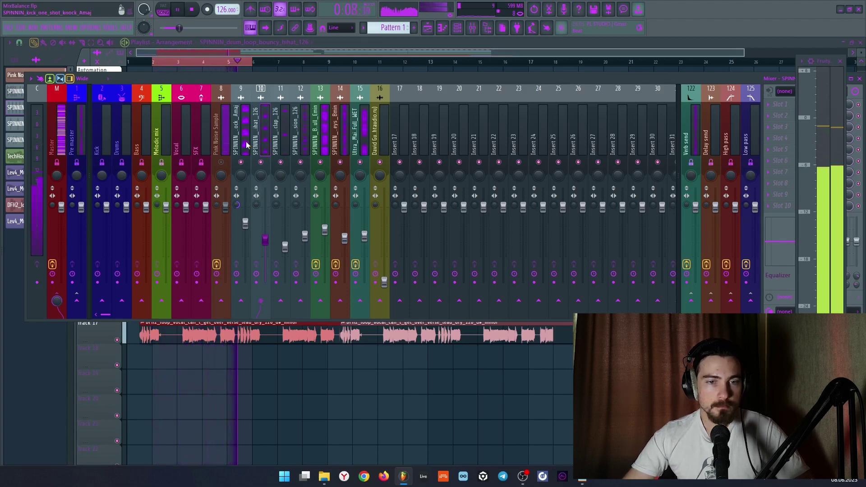
pyautogui.press('space')
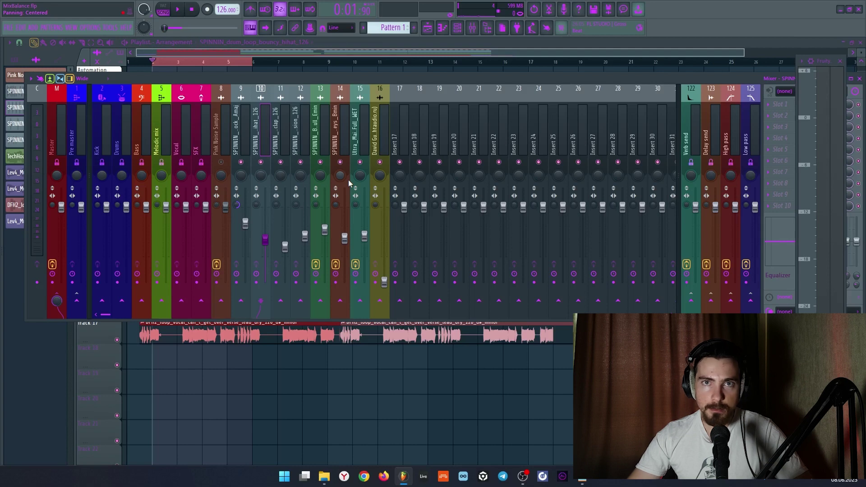
pyautogui.press('space')
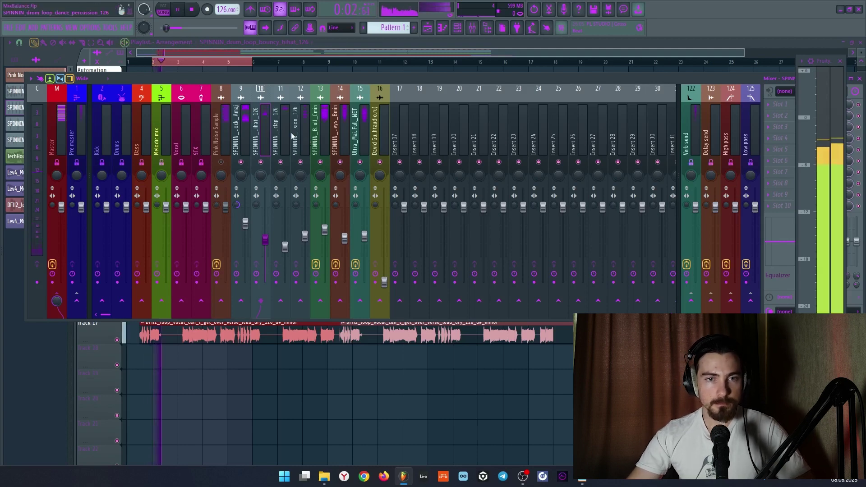
# - Stop playback and review the Kickstart 2 curves on bass track 13 and vocal track 15 once more
pyautogui.click(321, 133)
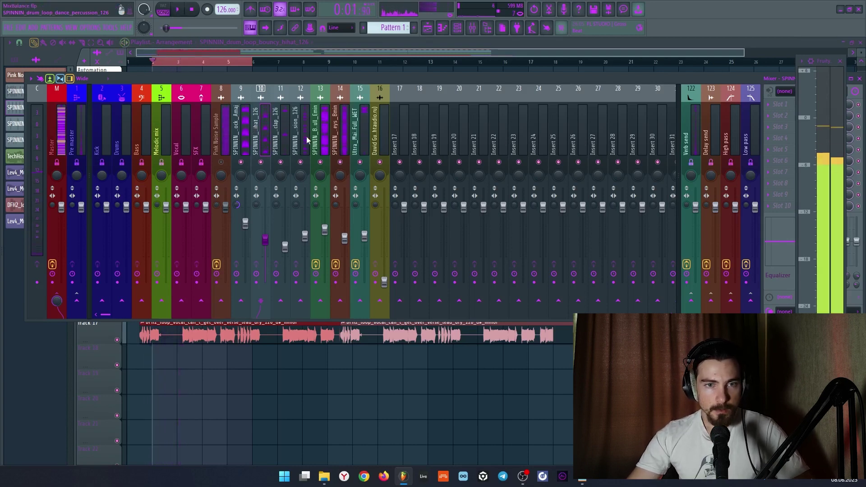
pyautogui.press('space')
pyautogui.click(783, 103)
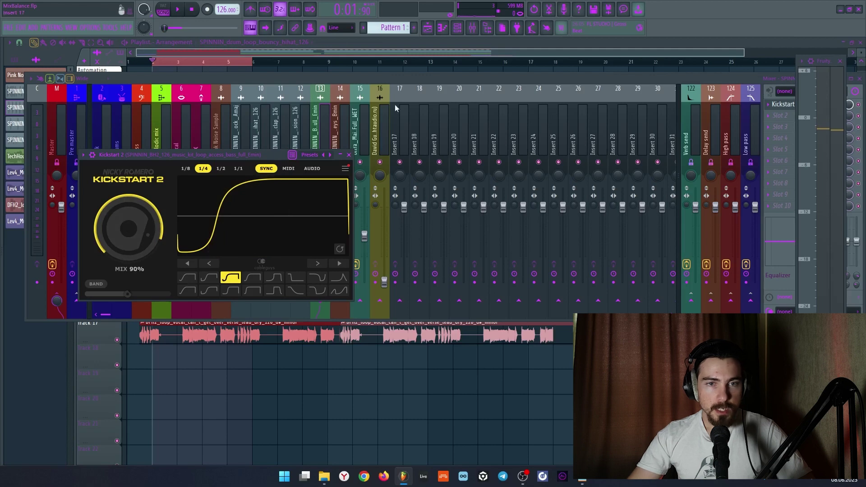
pyautogui.click(349, 155)
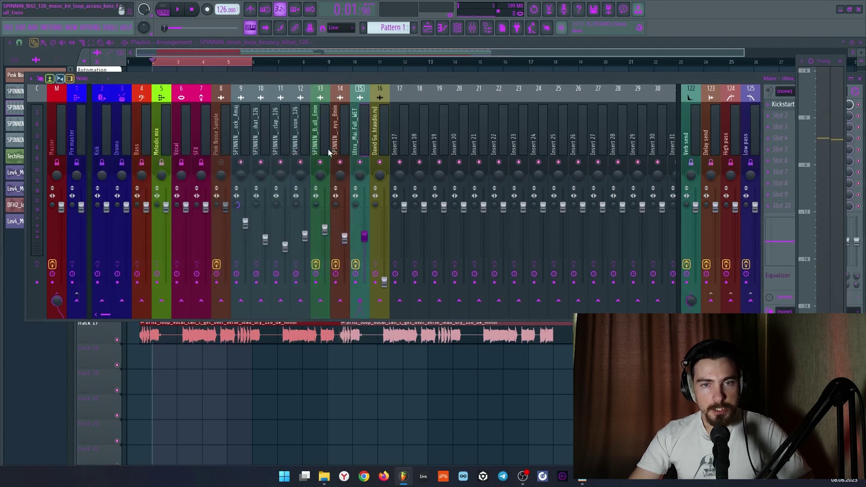
pyautogui.click(783, 104)
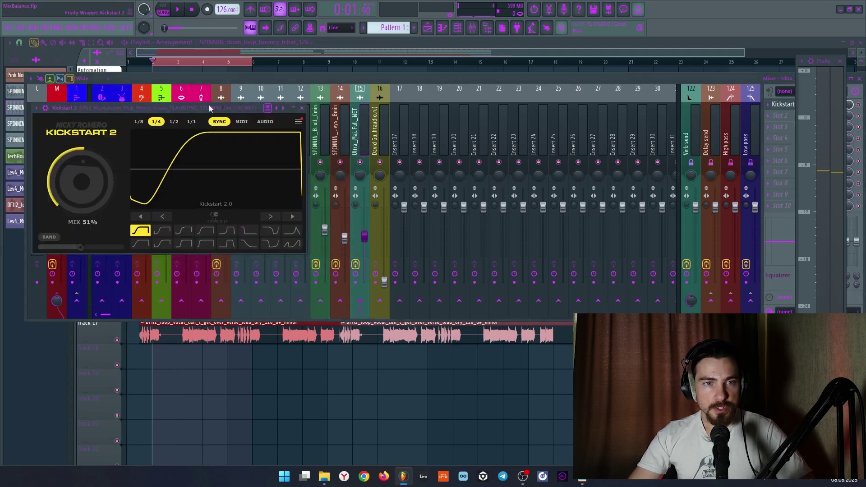
pyautogui.moveTo(209, 109); pyautogui.dragTo(397, 129)
# - Solo the dance percussion loop's track in the Playlist and play it with the mixer showing
pyautogui.click(242, 53)
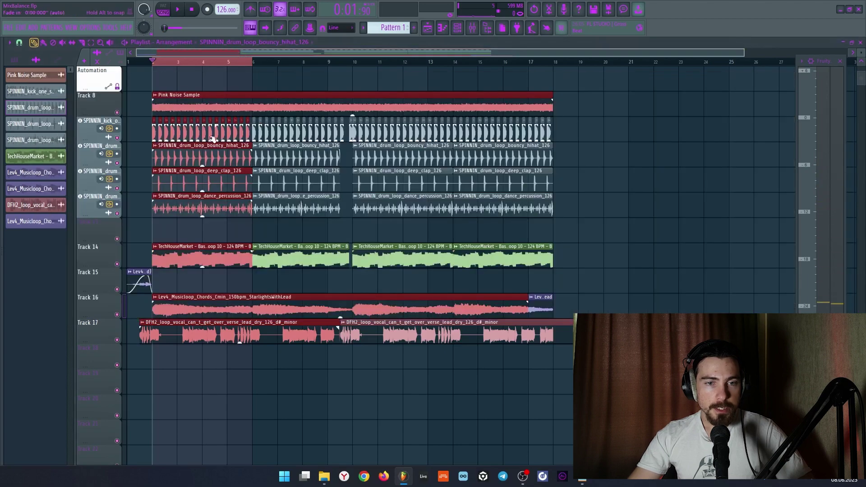
pyautogui.rightClick(116, 213)
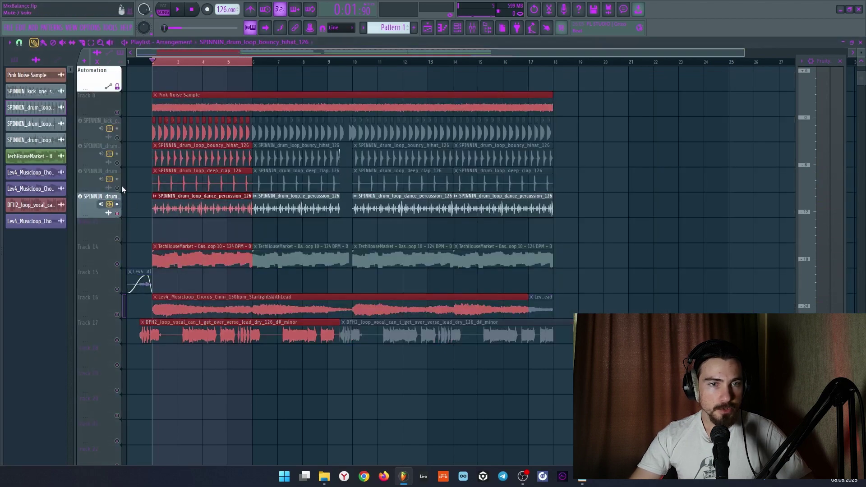
pyautogui.press('space')
pyautogui.press('F9')
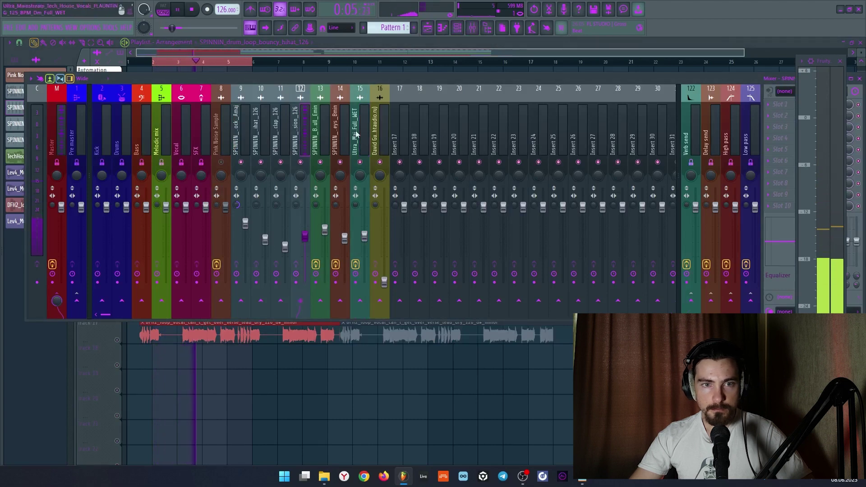
# - Load Kickstart 2 into slot 1 of percussion track 12 and stop playback
pyautogui.click(780, 104)
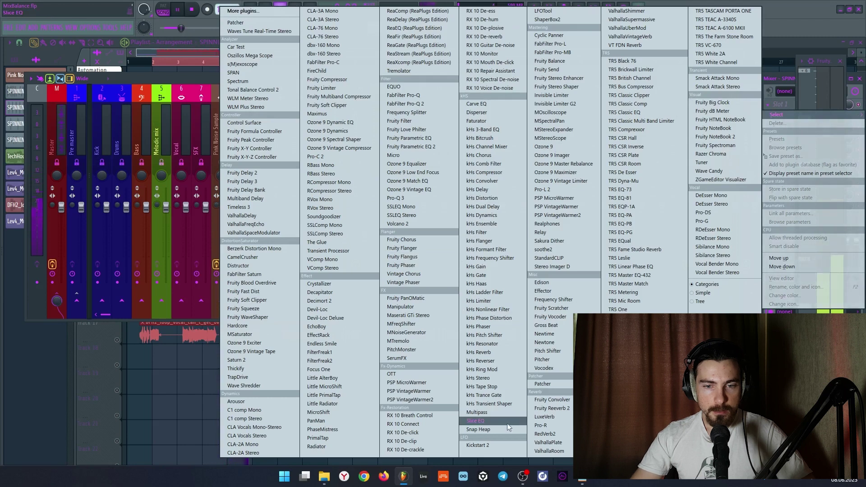
pyautogui.click(478, 445)
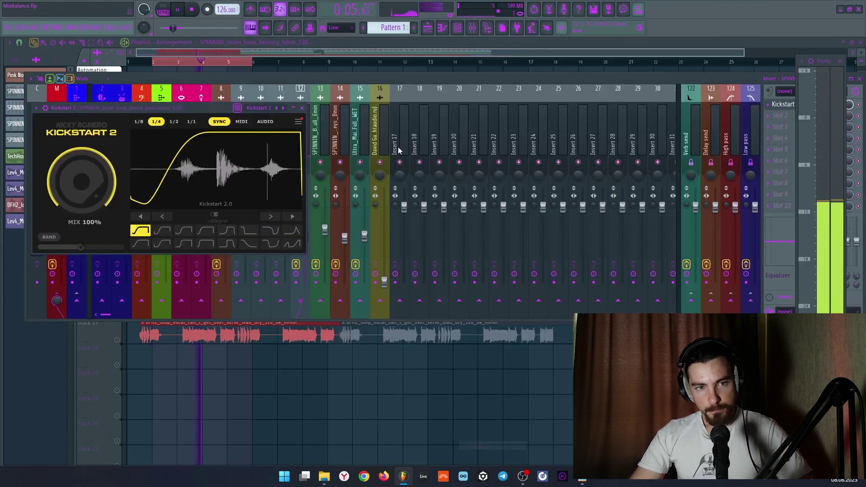
pyautogui.press('space')
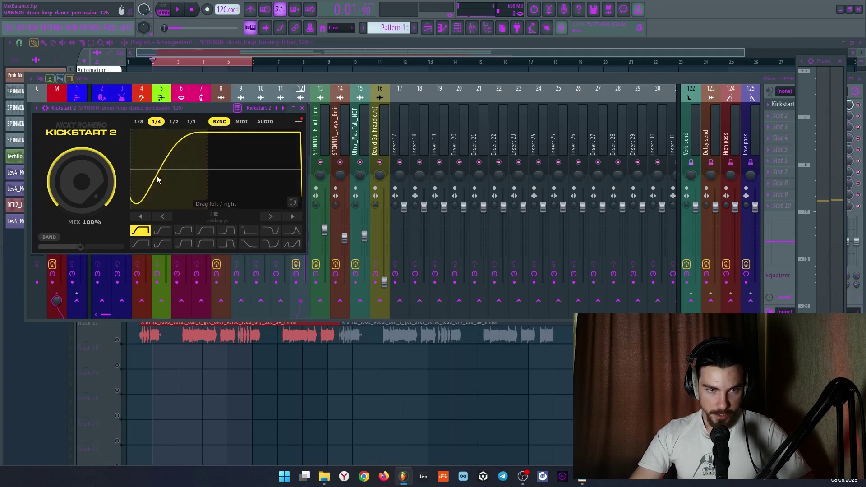
# - Reduce the Kickstart 2 mix amount on the percussion track to 64%
pyautogui.moveTo(99, 174); pyautogui.dragTo(86, 207)
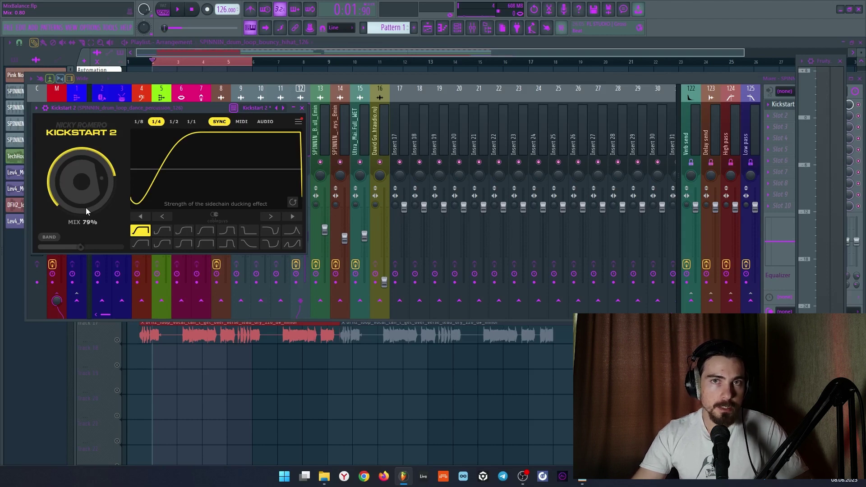
pyautogui.moveTo(83, 199); pyautogui.dragTo(82, 208)
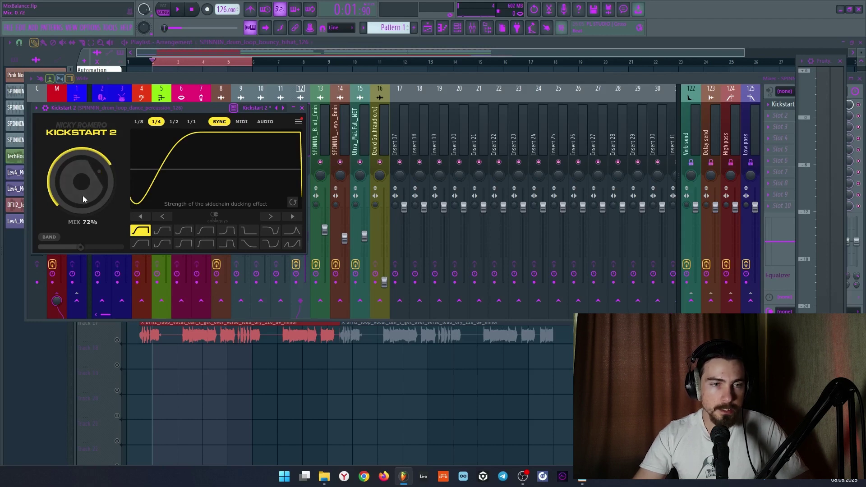
pyautogui.moveTo(83, 197); pyautogui.dragTo(82, 202)
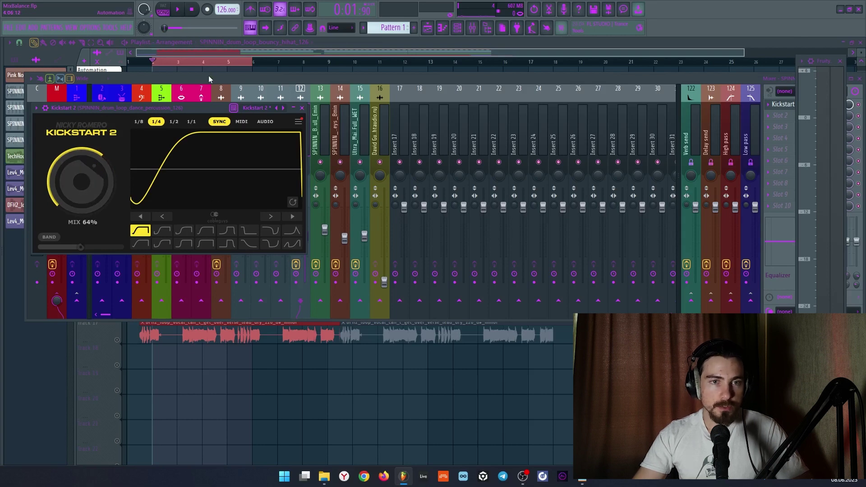
# - Unmute the kick track in the Playlist alongside the soloed percussion and return to the mixer
pyautogui.click(229, 51)
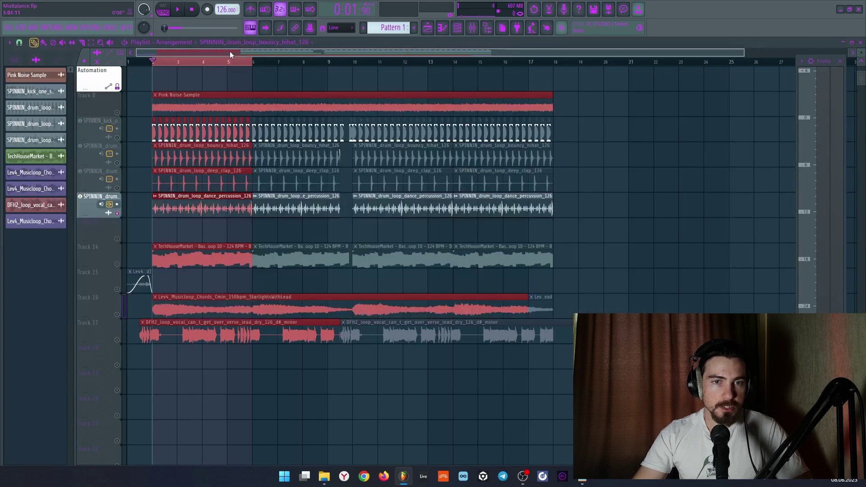
pyautogui.click(123, 132)
pyautogui.click(472, 28)
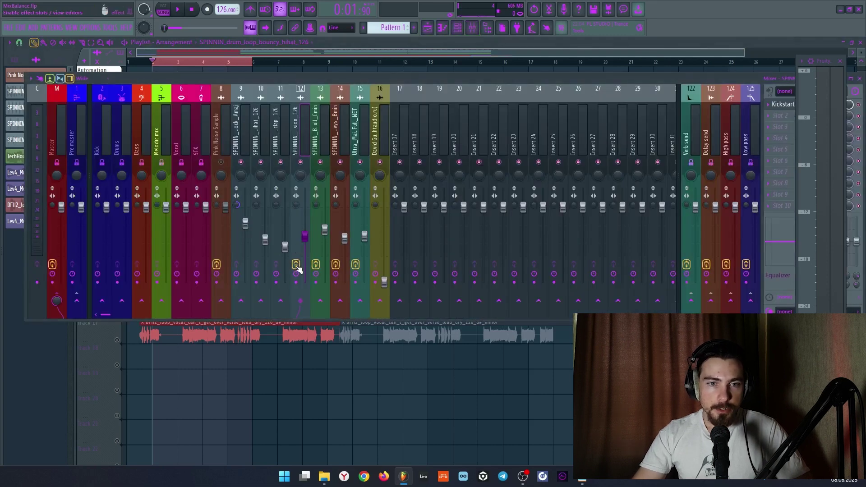
# - Play the kick and percussion together, comparing track 12 with its effect slots bypassed and enabled
pyautogui.press('space')
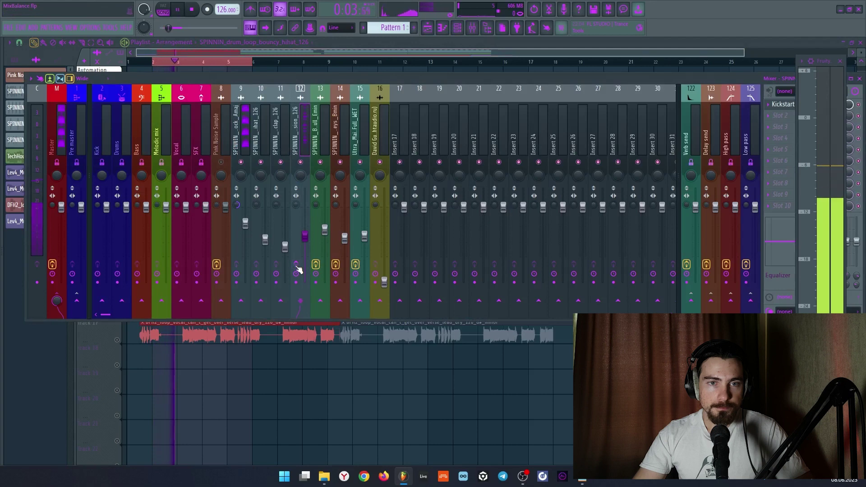
pyautogui.press('space')
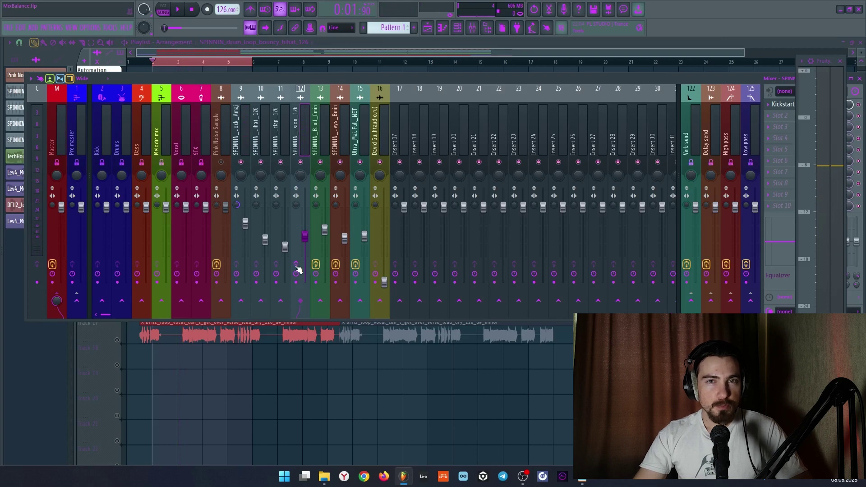
pyautogui.click(297, 265)
pyautogui.press('space')
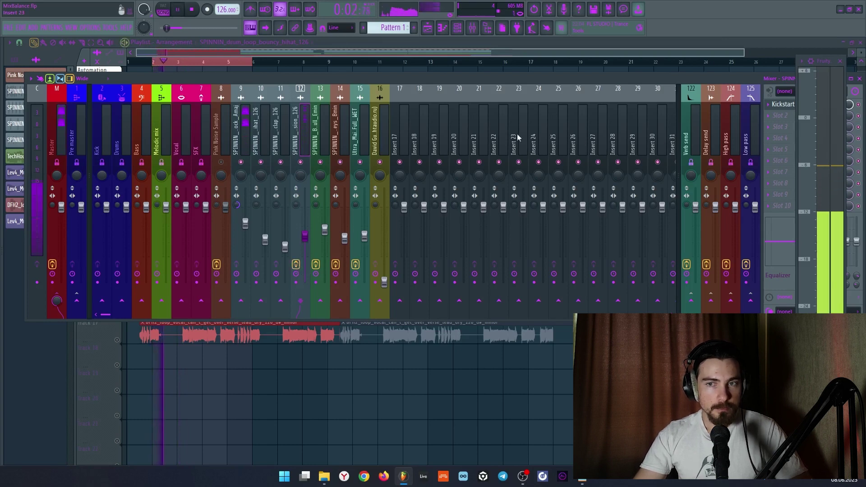
pyautogui.click(297, 266)
pyautogui.click(298, 266)
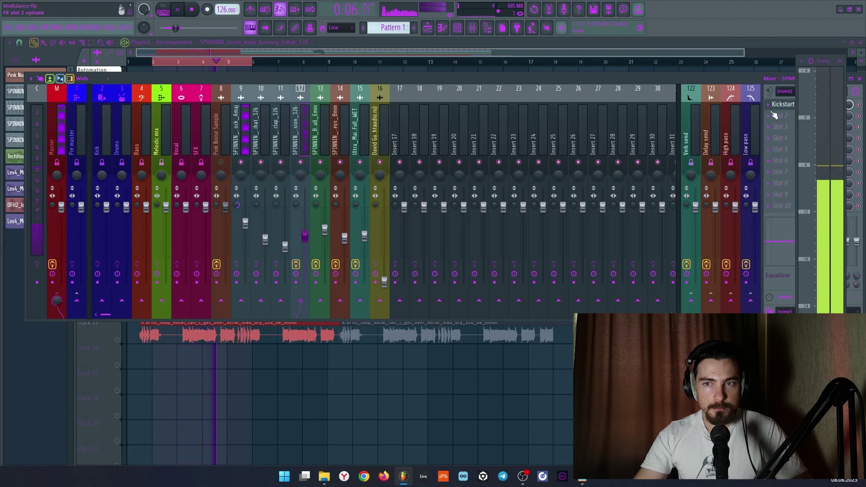
# - Raise the Kickstart 2 mix amount on percussion track 12 to 78%, stop playback and close the plugin
pyautogui.click(784, 105)
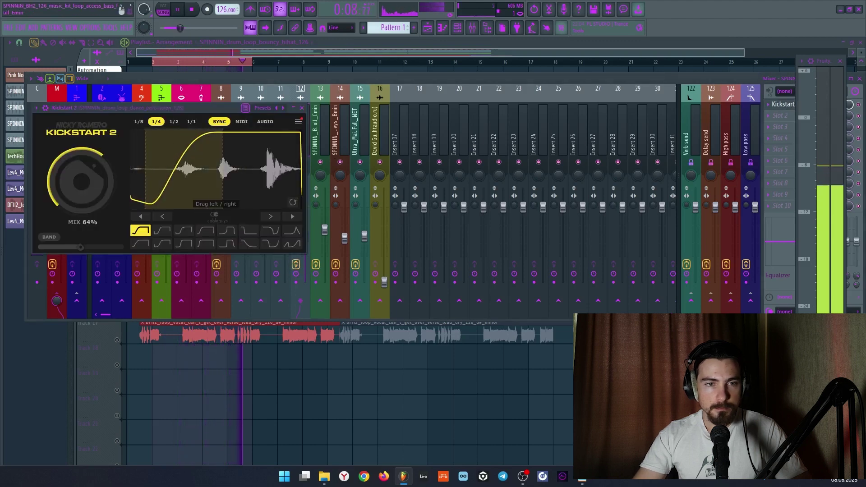
pyautogui.moveTo(88, 182); pyautogui.dragTo(87, 168)
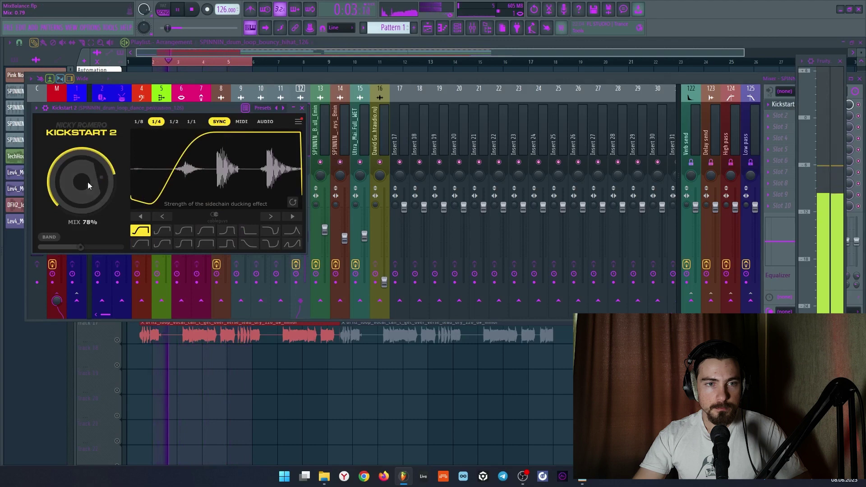
pyautogui.press('space')
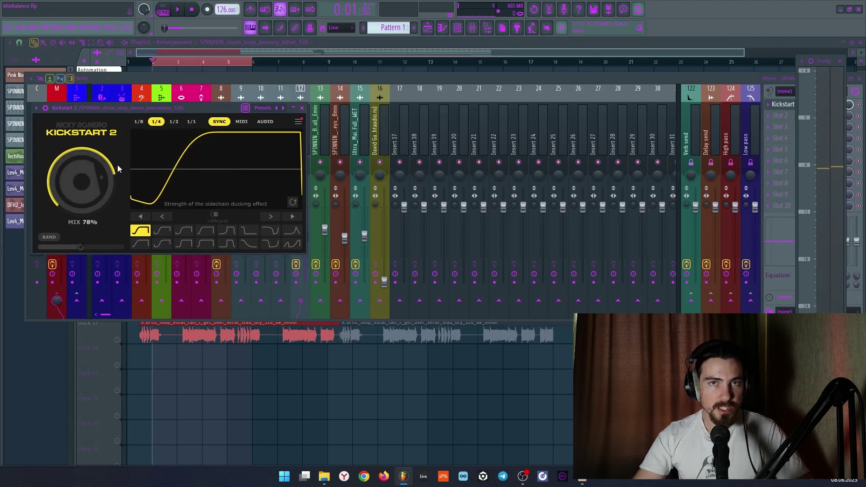
pyautogui.click(302, 107)
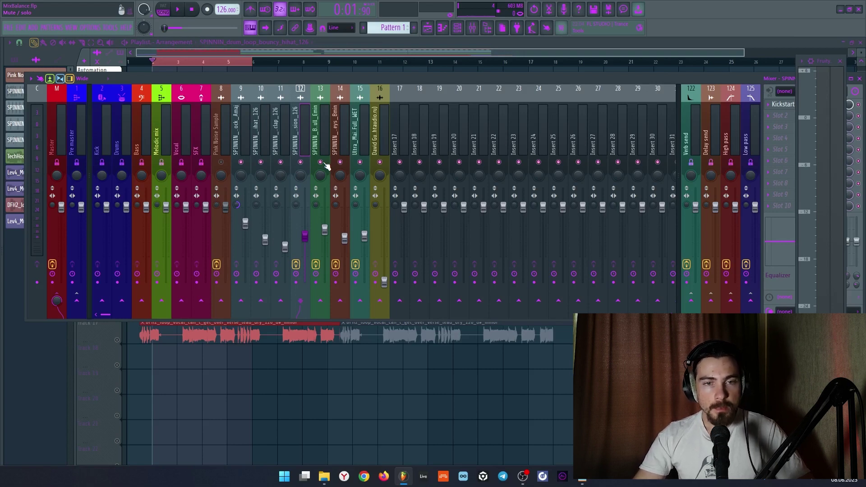
# - Unsolo the kick and percussion tracks in the Playlist so every track is active, and return to the mixer
pyautogui.press('space')
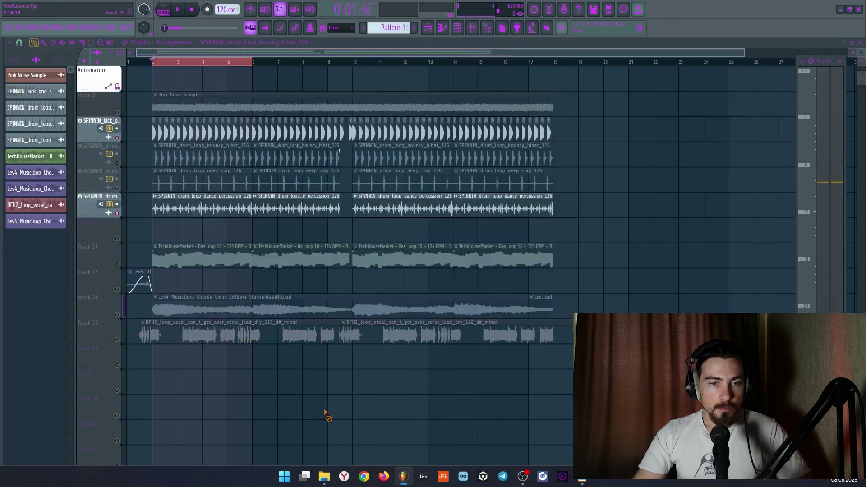
pyautogui.press('F9')
pyautogui.rightClick(118, 213)
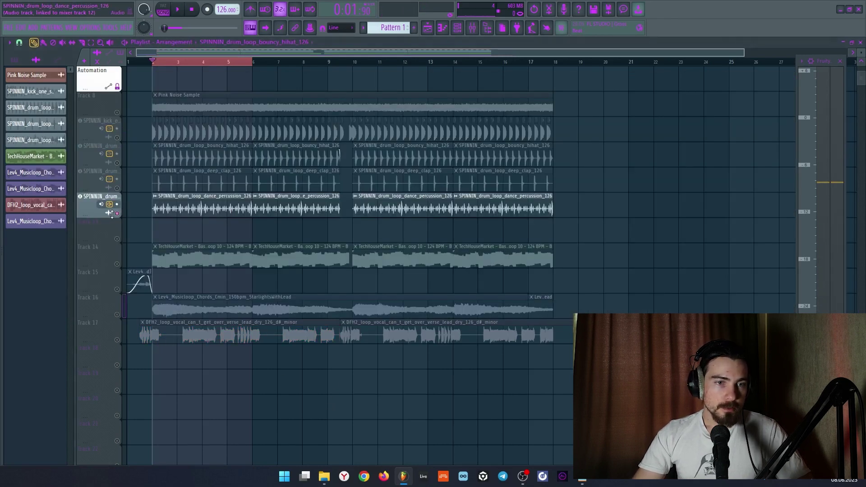
pyautogui.rightClick(117, 214)
pyautogui.click(472, 28)
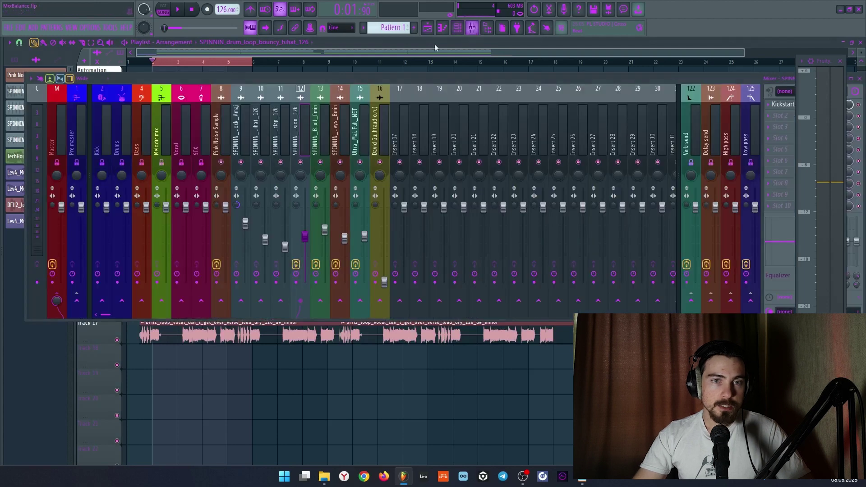
# - Show the Master effects with the Fruity dB meter moved clear of them, and play the full mix with the Pink Noise track muted
pyautogui.click(61, 132)
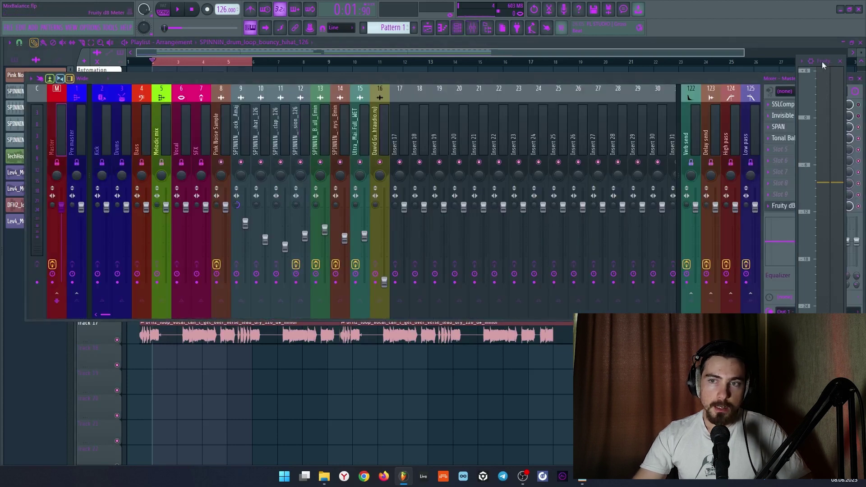
pyautogui.moveTo(822, 62); pyautogui.dragTo(606, 54)
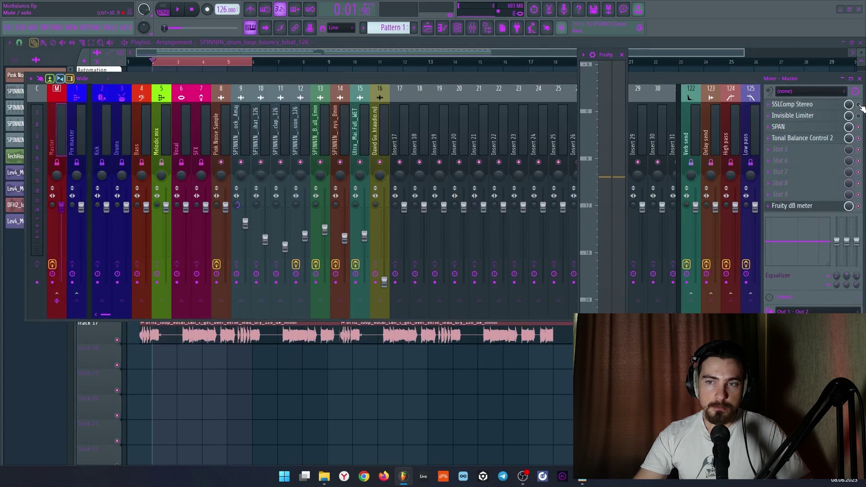
pyautogui.press('space')
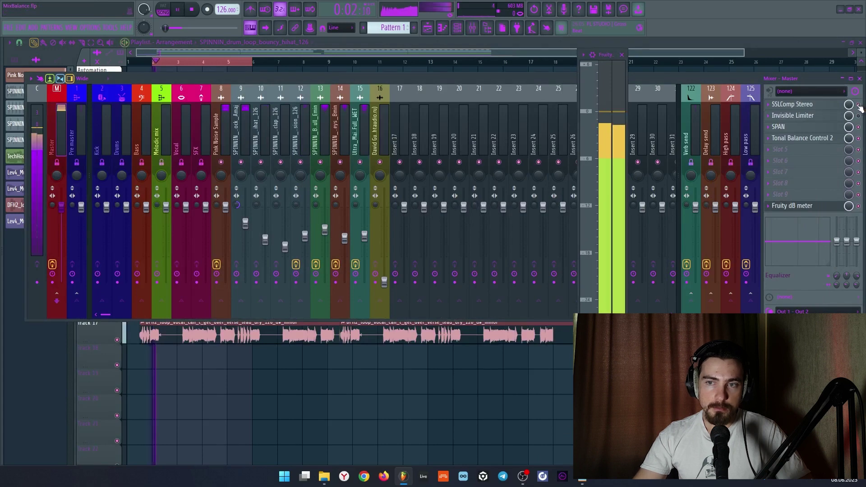
pyautogui.click(221, 162)
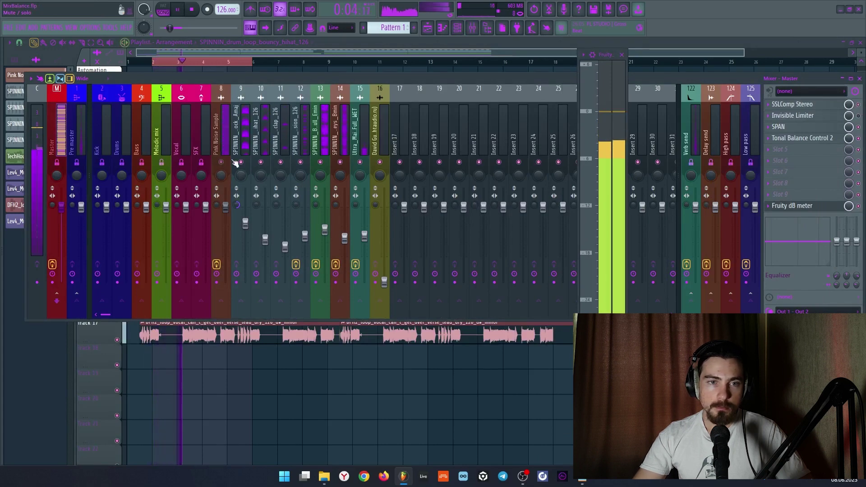
# - Check the compression in SSLComp Stereo on the Master during playback, close it and stop the mix
pyautogui.click(814, 104)
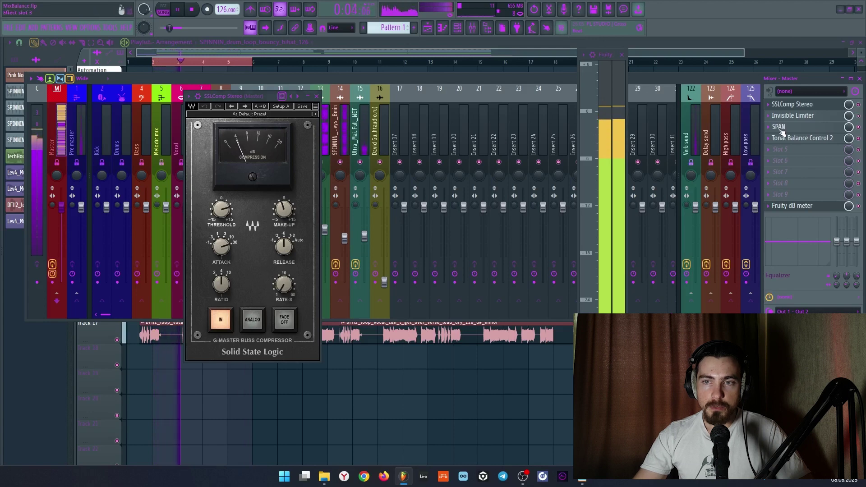
pyautogui.click(317, 96)
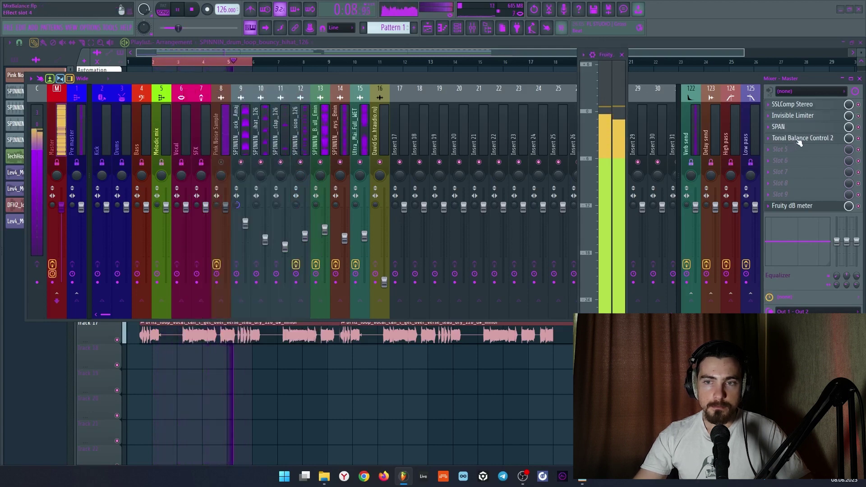
pyautogui.press('space')
# - Open Tonal Balance Control 2 on the Master and play the mix to compare its curve with the Bass Heavy target
pyautogui.click(798, 139)
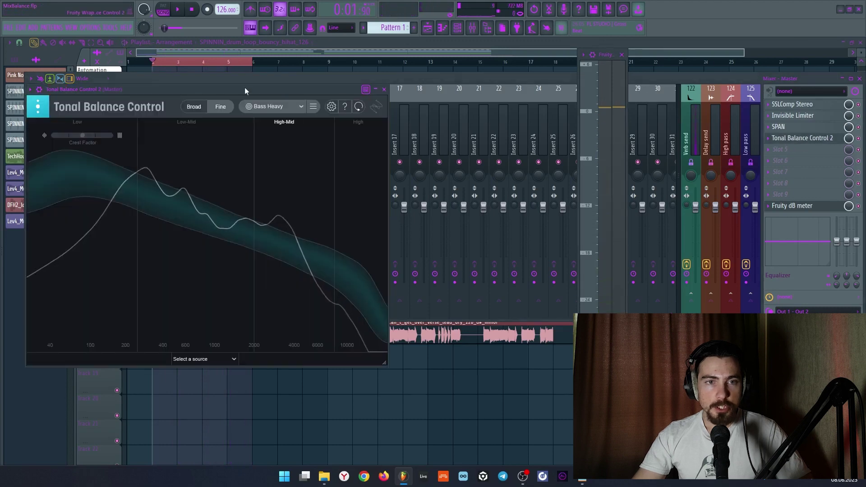
pyautogui.moveTo(223, 92); pyautogui.dragTo(341, 94)
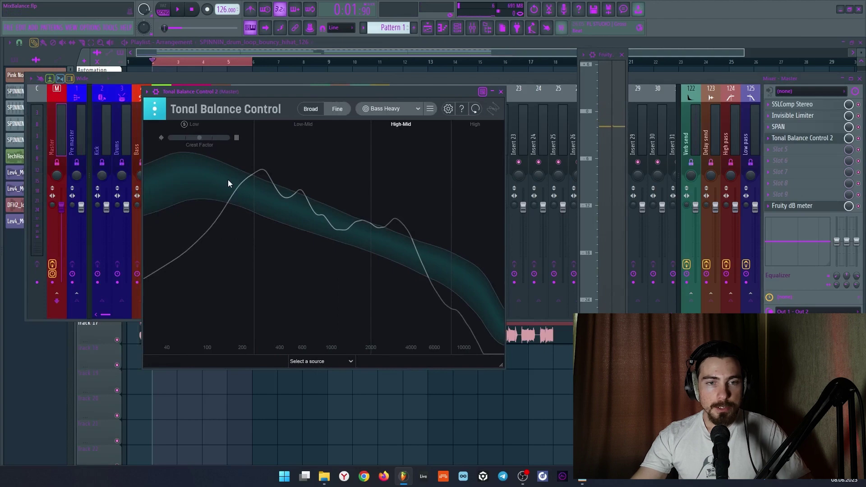
pyautogui.press('space')
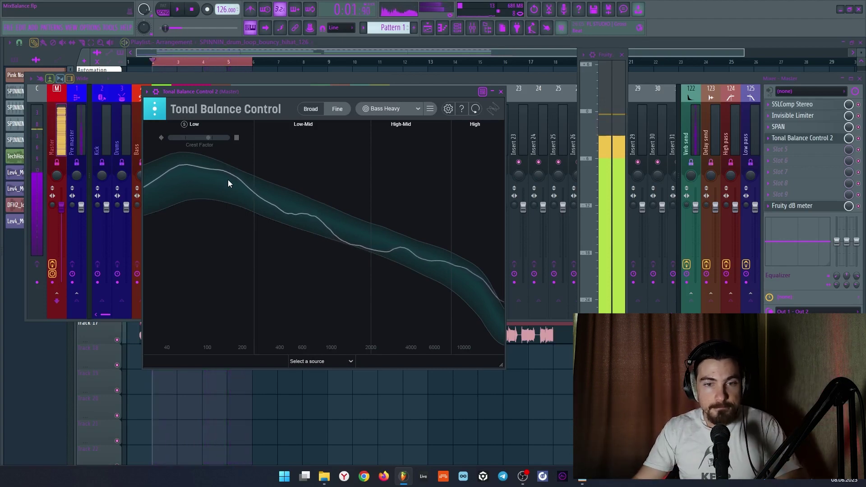
pyautogui.press('space')
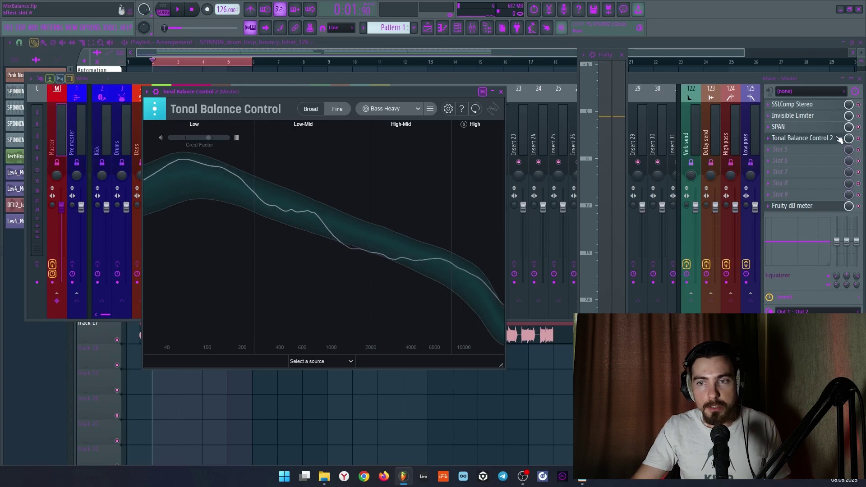
# - Open SPAN on the Master, play the mix briefly to view its spectrum, and inspect the Spectrum Mode Editor settings
pyautogui.click(794, 128)
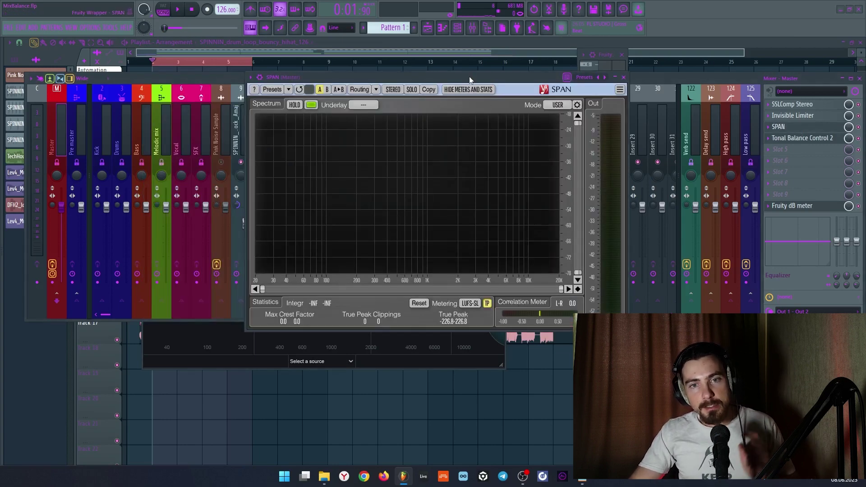
pyautogui.moveTo(470, 77); pyautogui.dragTo(476, 80)
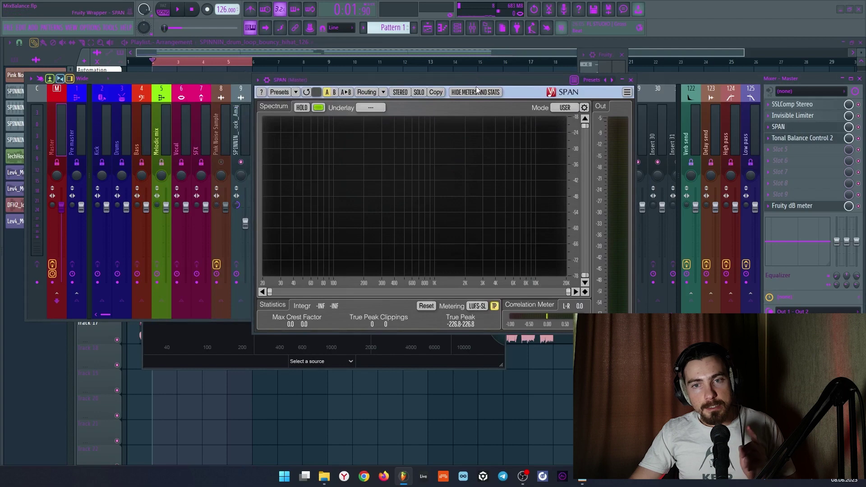
pyautogui.click(585, 109)
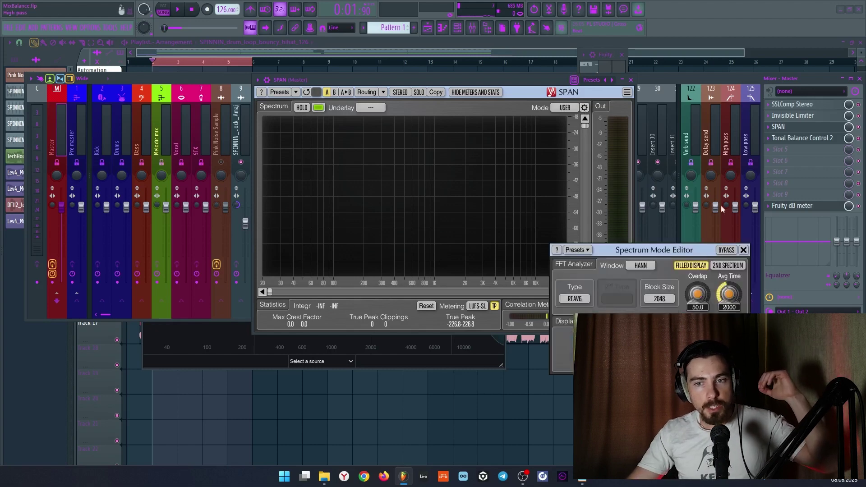
pyautogui.click(744, 250)
pyautogui.click(178, 9)
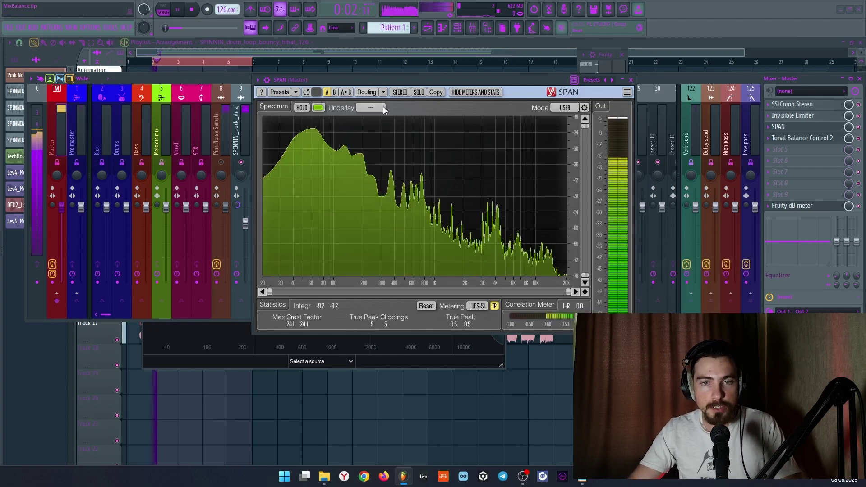
pyautogui.press('space')
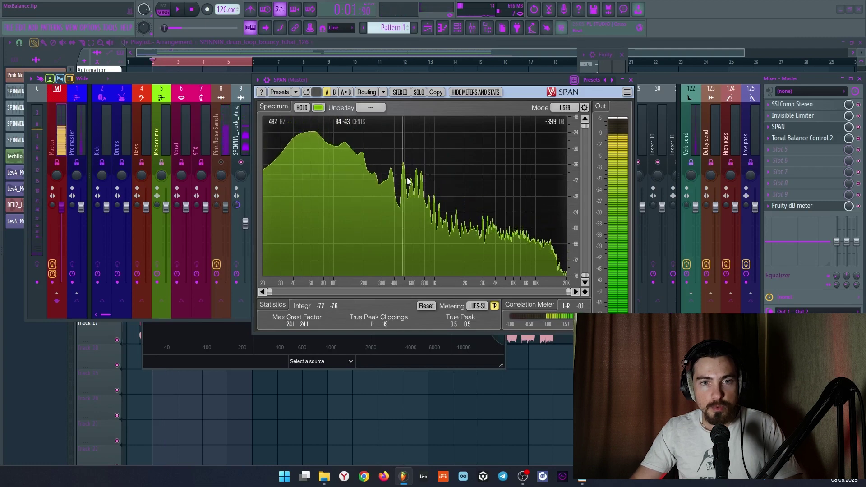
pyautogui.click(584, 107)
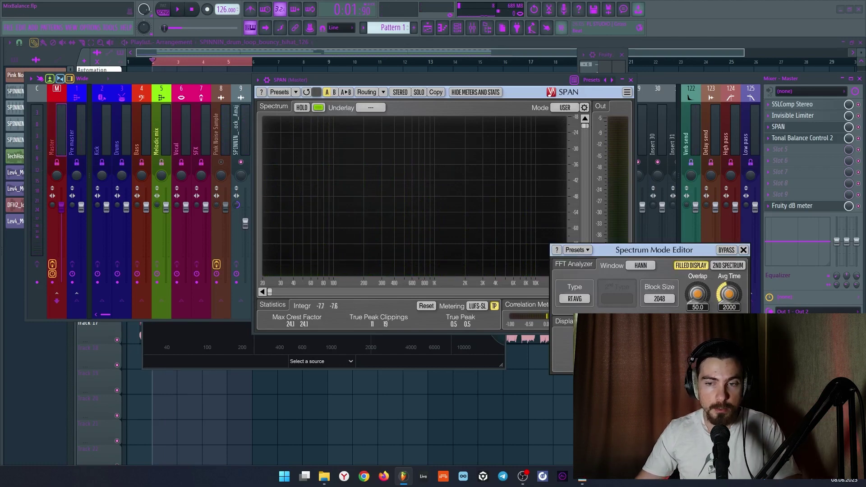
pyautogui.click(744, 252)
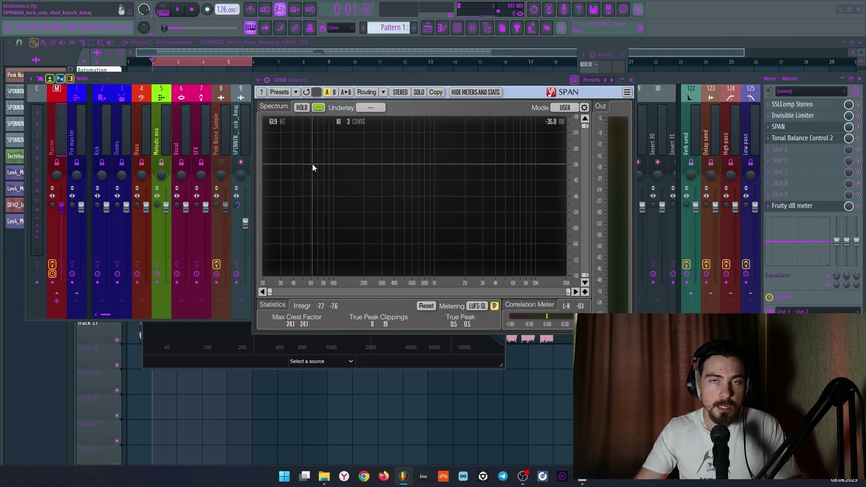
# - Switch SPAN's spectrum mode to Slower while the mix plays, stop playback after viewing the spectrum, and close SPAN
pyautogui.press('space')
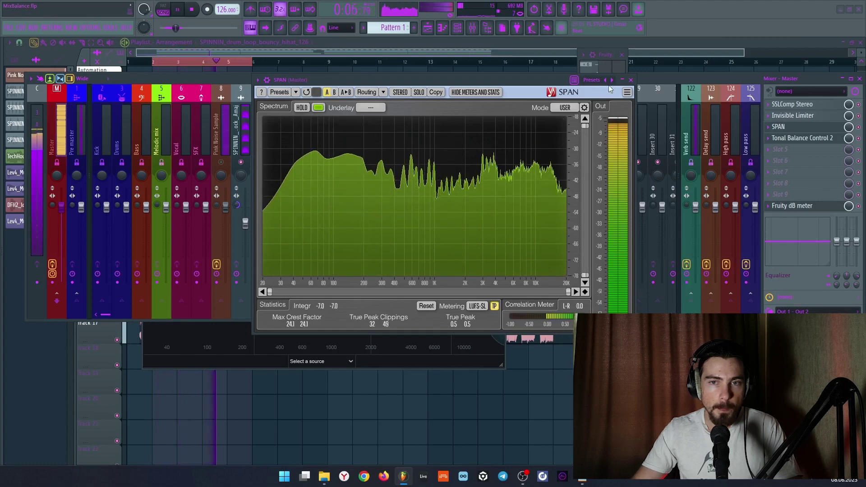
pyautogui.click(565, 107)
pyautogui.click(564, 137)
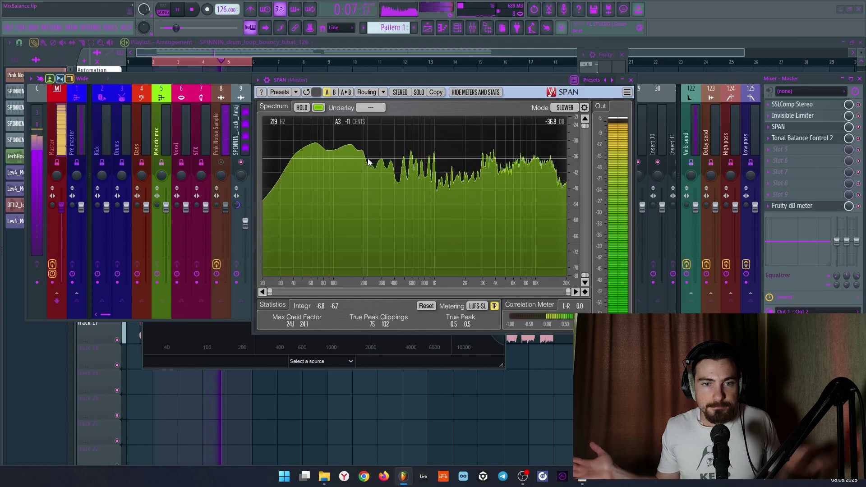
pyautogui.press('space')
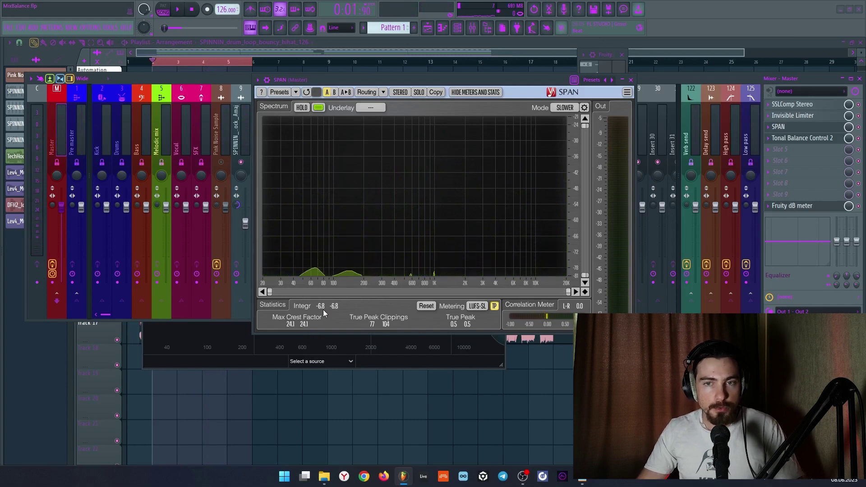
pyautogui.click(632, 80)
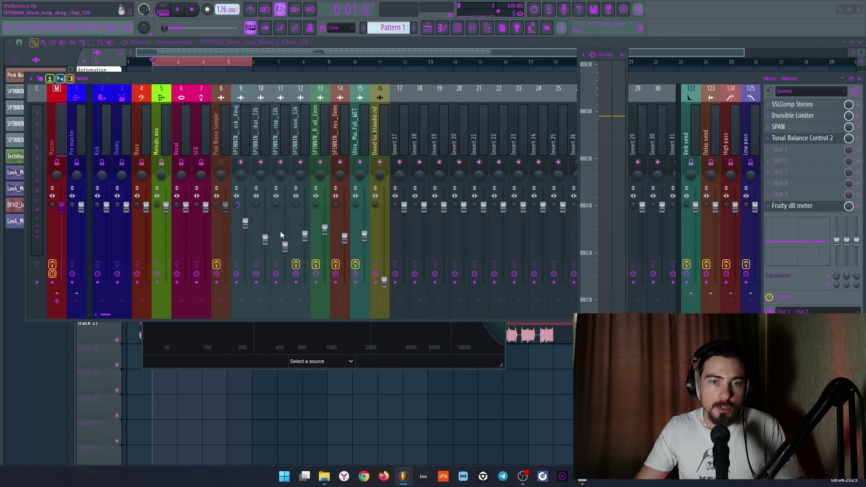